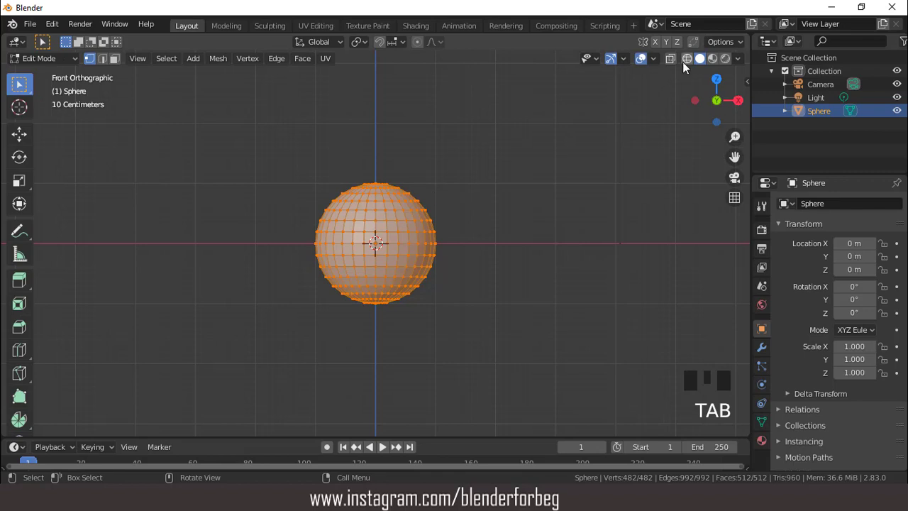
# Delete the vertices of the sphere's upper cap in wireframe shading to open its top.
pyautogui.click(685, 59)
pyautogui.scroll(2, 455, 133)
pyautogui.moveTo(273, 138); pyautogui.dragTo(468, 193)
pyautogui.scroll(1, 494, 148)
pyautogui.press('x')
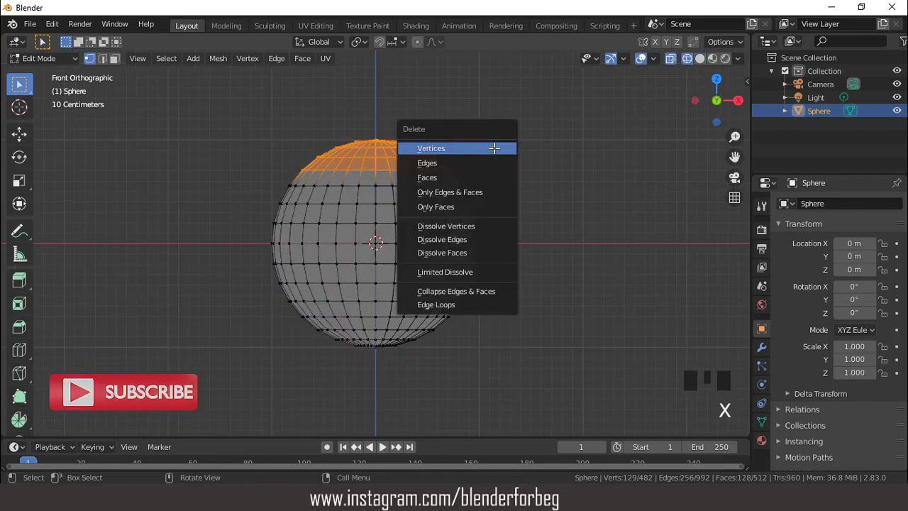
pyautogui.click(494, 149)
# Flatten the sphere's lowest vertices by scaling them to 0 along Z, and raise them slightly along Z.
pyautogui.moveTo(325, 333); pyautogui.dragTo(428, 362)
pyautogui.write('sz')
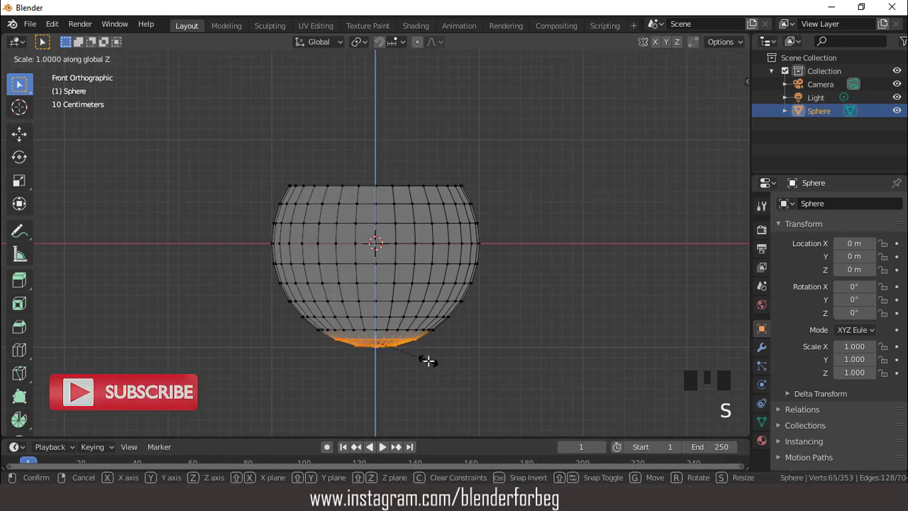
pyautogui.write('0')
pyautogui.press('Return')
pyautogui.scroll(2, 451, 355)
pyautogui.press('g')
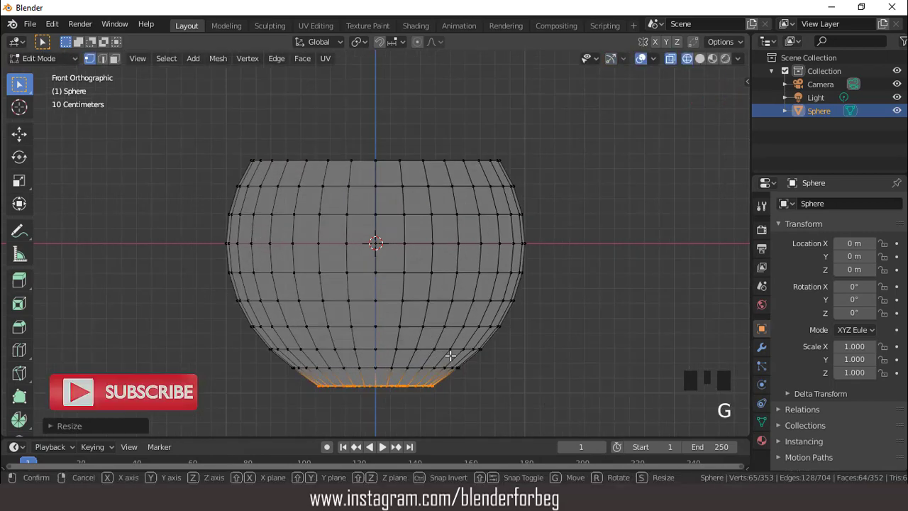
pyautogui.press('z')
pyautogui.click(451, 351)
pyautogui.scroll(-1, 455, 244)
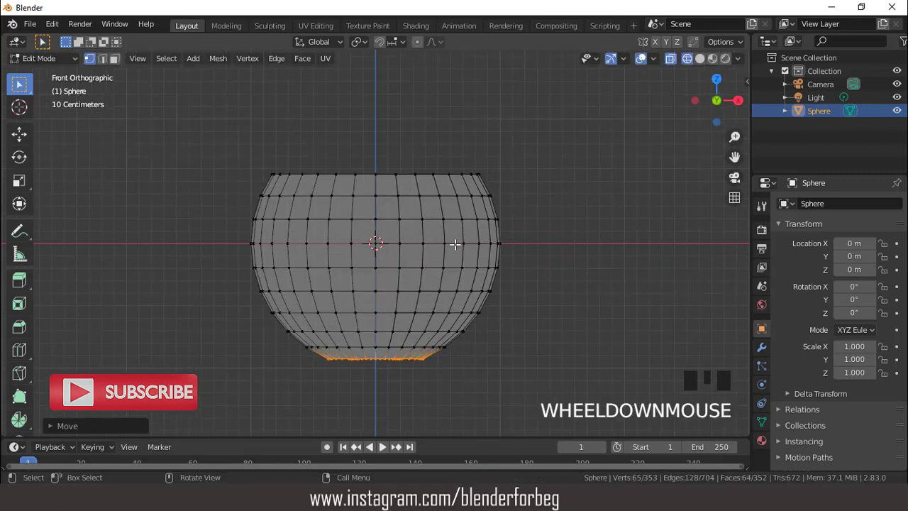
# Return to solid shading and scale the whole object to about 1.18 in X and Y only.
pyautogui.click(699, 58)
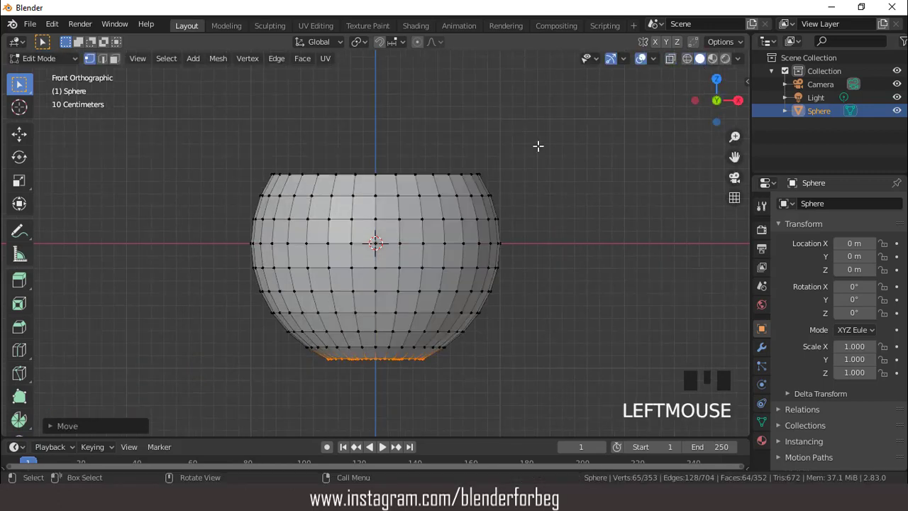
pyautogui.press('2')
pyautogui.press('Tab')
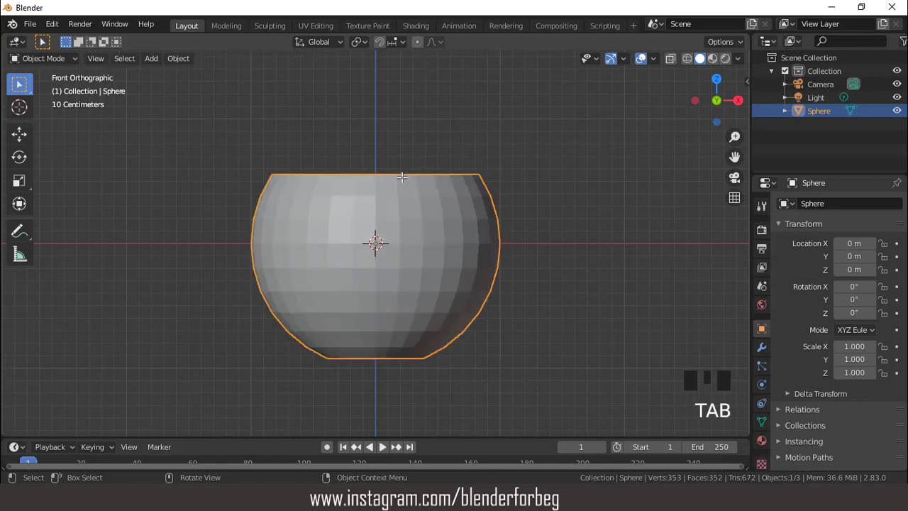
pyautogui.press('s')
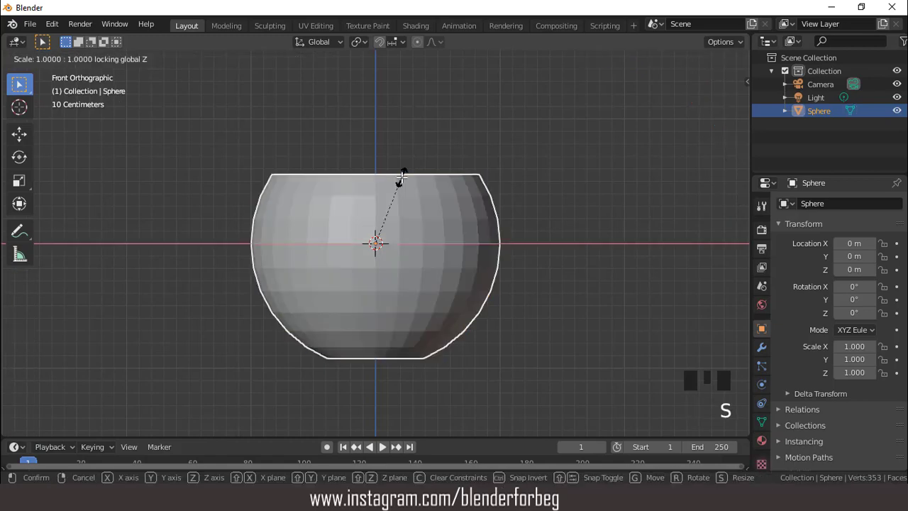
pyautogui.click(424, 175)
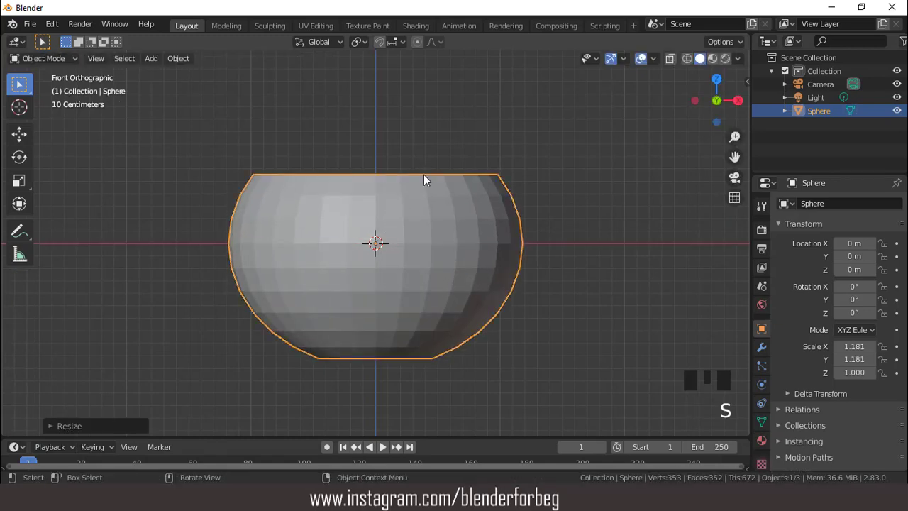
# Extrude the open top edge loop upward and scale it inward to narrow the pot's neck.
pyautogui.press('Tab')
pyautogui.tripleClick(411, 174)
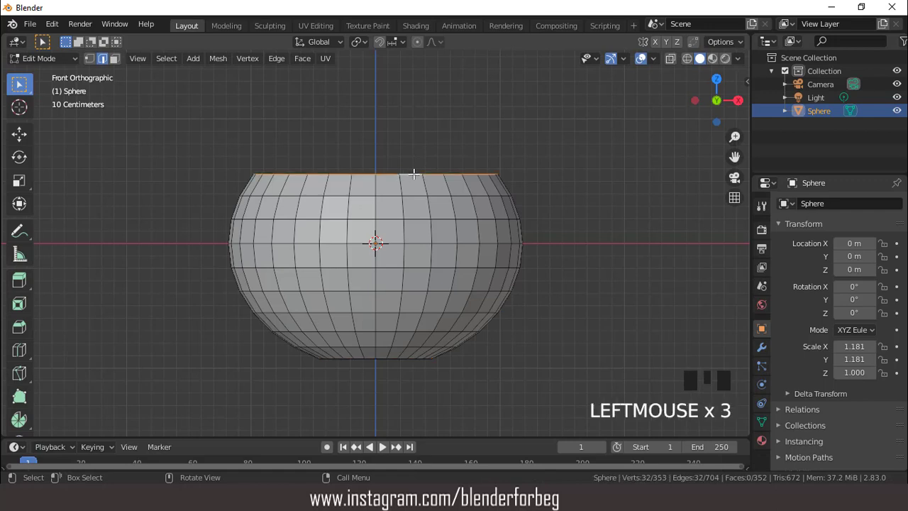
pyautogui.press('e')
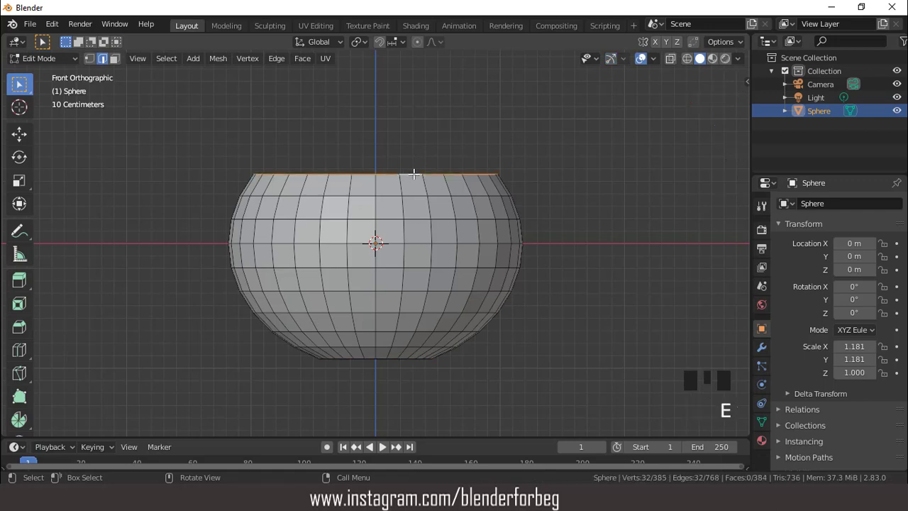
pyautogui.click(422, 153)
pyautogui.press('s')
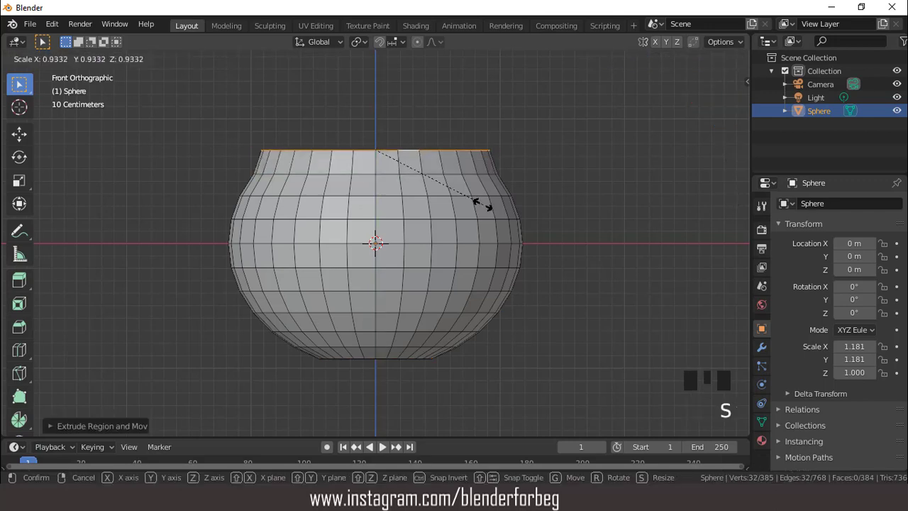
pyautogui.click(479, 200)
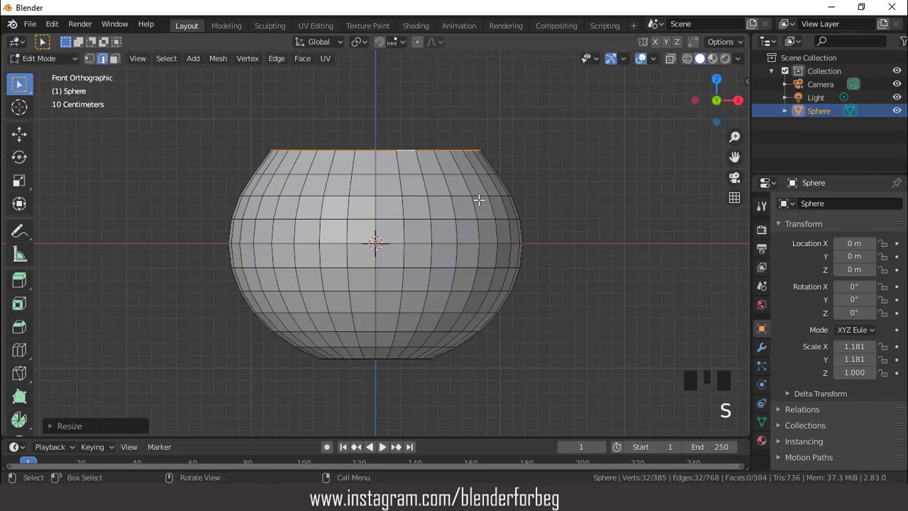
# Extrude the top edge loop about 0.14 m up along Z and scale it slightly outward as a flared rim.
pyautogui.press('e')
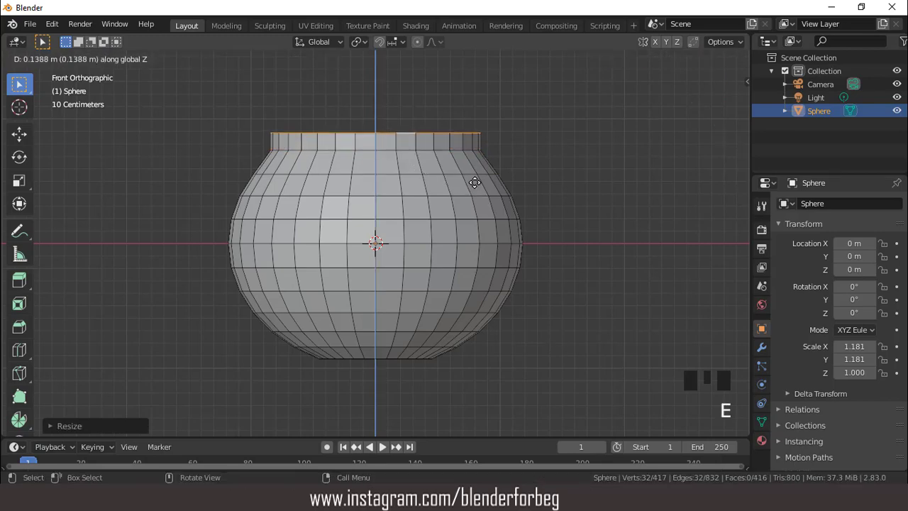
pyautogui.click(475, 183)
pyautogui.press('s')
pyautogui.click(481, 185)
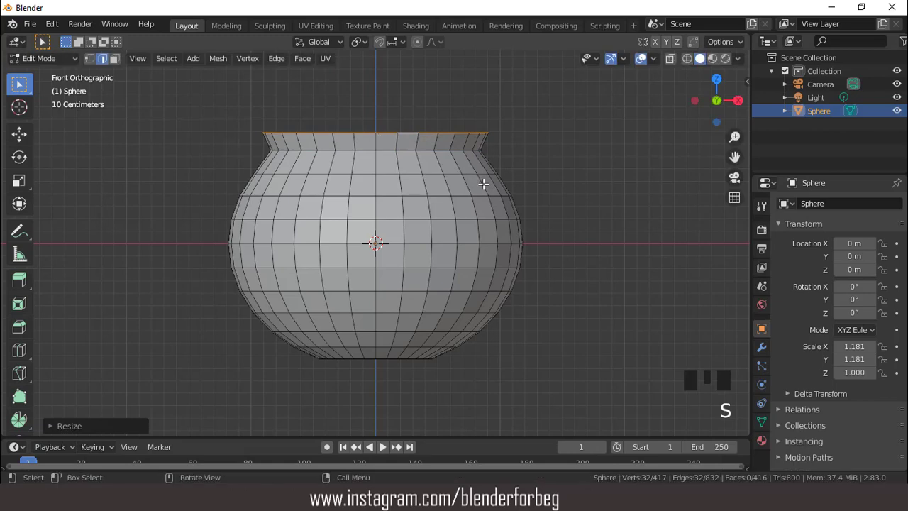
# Apply the pot's scale in Object Mode.
pyautogui.press('Tab')
pyautogui.hotkey('ctrl', 'a')
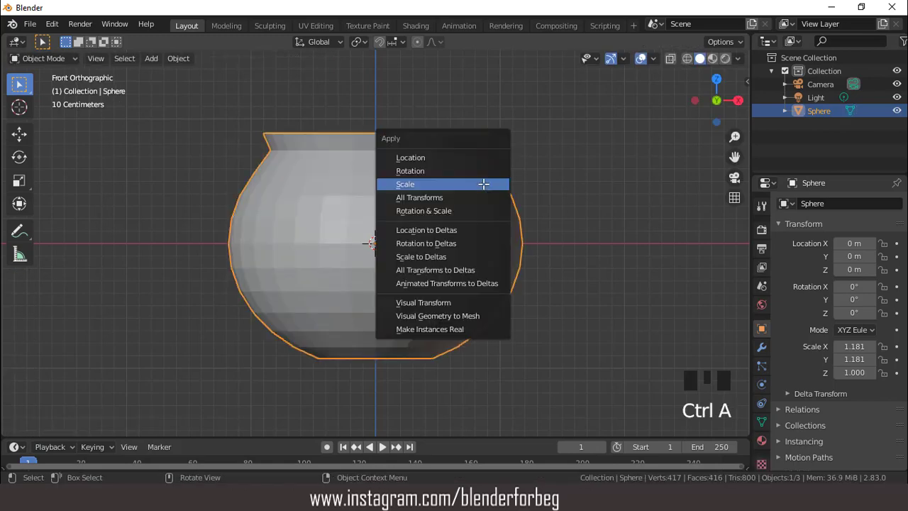
pyautogui.click(483, 184)
# Add a centred loop cut around the flared rim band and scale it outward to about the rim's width.
pyautogui.press('Tab')
pyautogui.scroll(1, 449, 154)
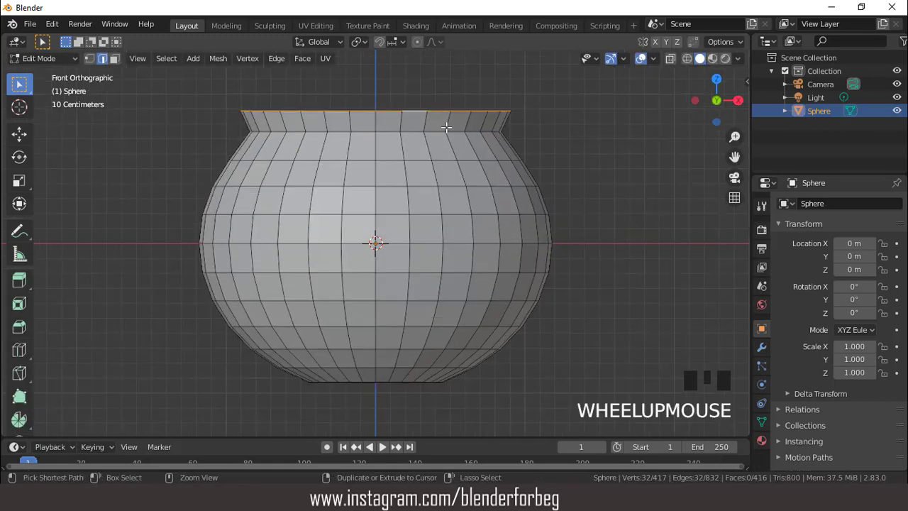
pyautogui.hotkey('ctrl', 'r')
pyautogui.click(447, 127)
pyautogui.rightClick(464, 134)
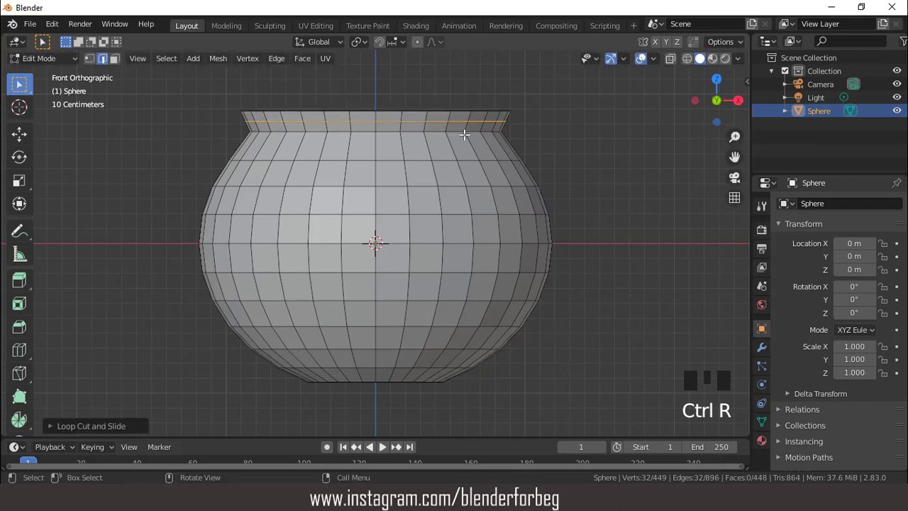
pyautogui.press('s')
pyautogui.click(480, 142)
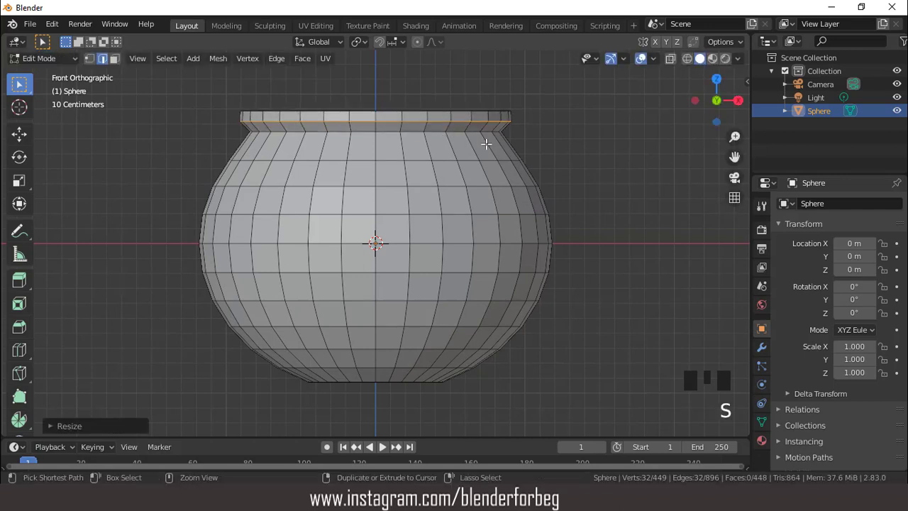
# Bevel the new rim loop with an offset of about 0.038 m and 2 segments.
pyautogui.hotkey('ctrl', 'b')
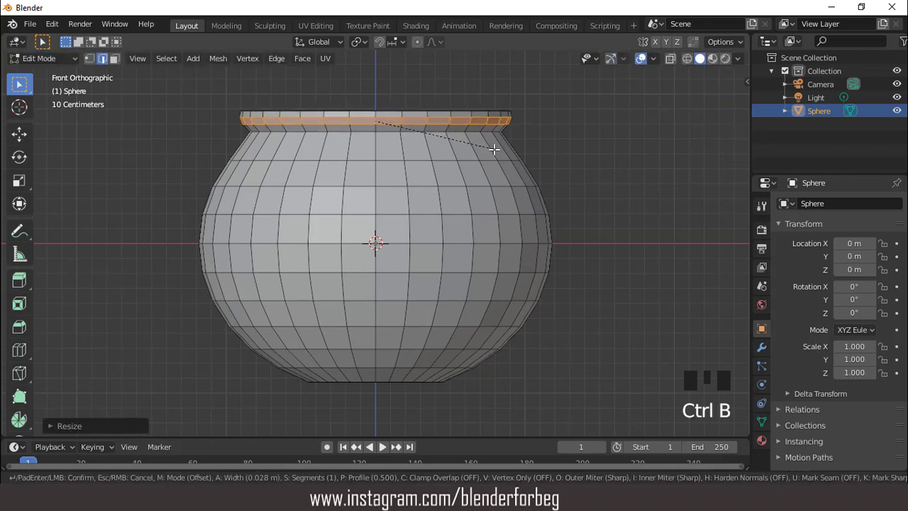
pyautogui.click(492, 149)
pyautogui.click(49, 426)
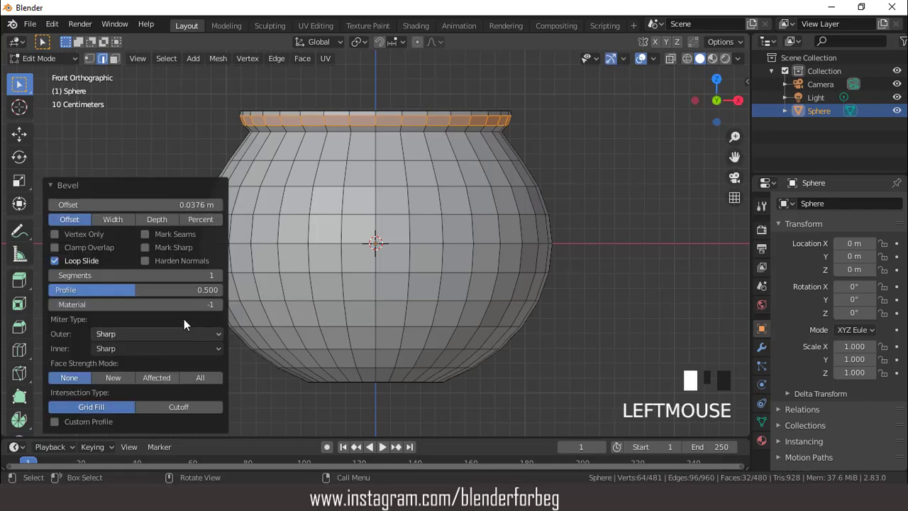
pyautogui.click(218, 275)
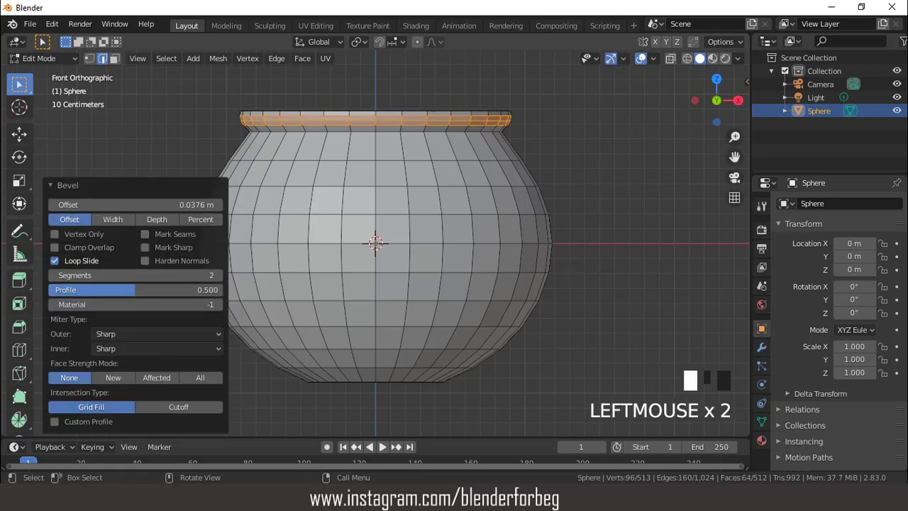
# Bevel the neck edge loop below the rim with an offset of about 0.028 m and 2 segments.
pyautogui.doubleClick(440, 130)
pyautogui.scroll(1, 454, 135)
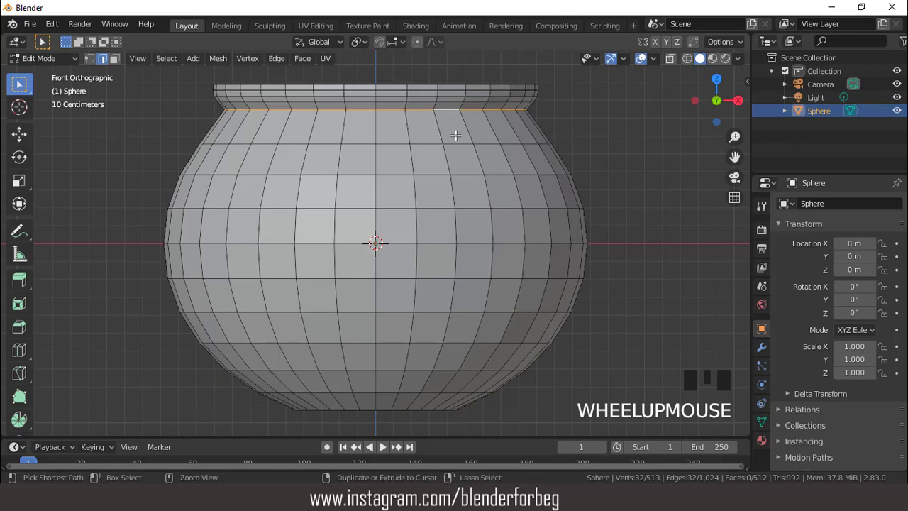
pyautogui.hotkey('ctrl', 'b')
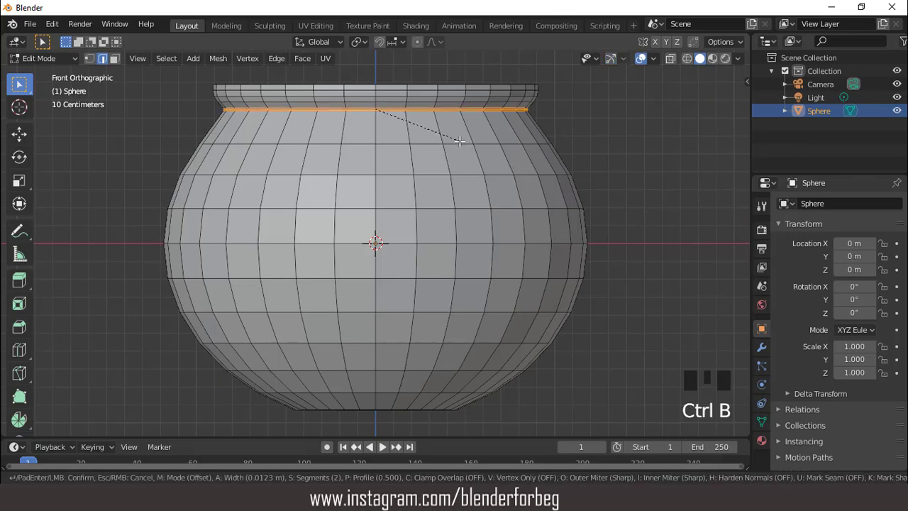
pyautogui.click(461, 144)
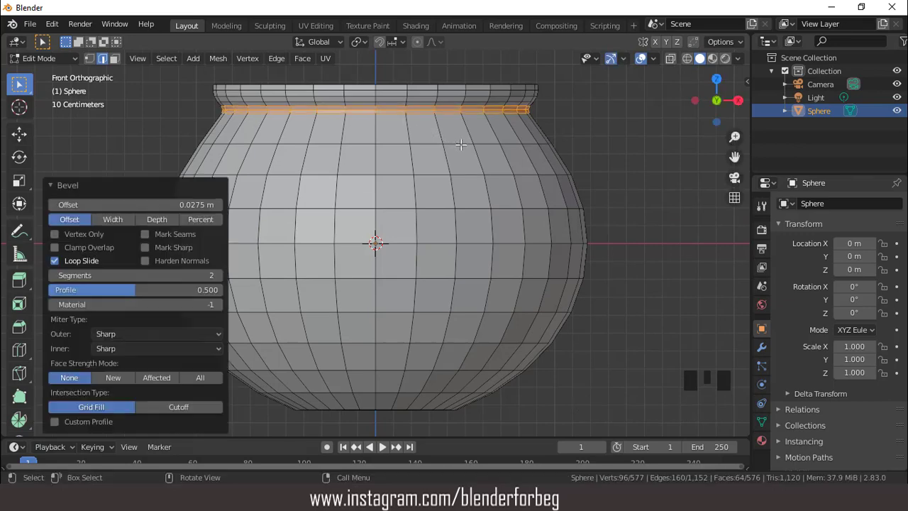
# Add a Solidify modifier to the pot with a thickness of 0.09 m and apply it.
pyautogui.scroll(-2, 461, 146)
pyautogui.moveTo(461, 145); pyautogui.dragTo(397, 186, button='middle')
pyautogui.press('Tab')
pyautogui.scroll(-4, 462, 196)
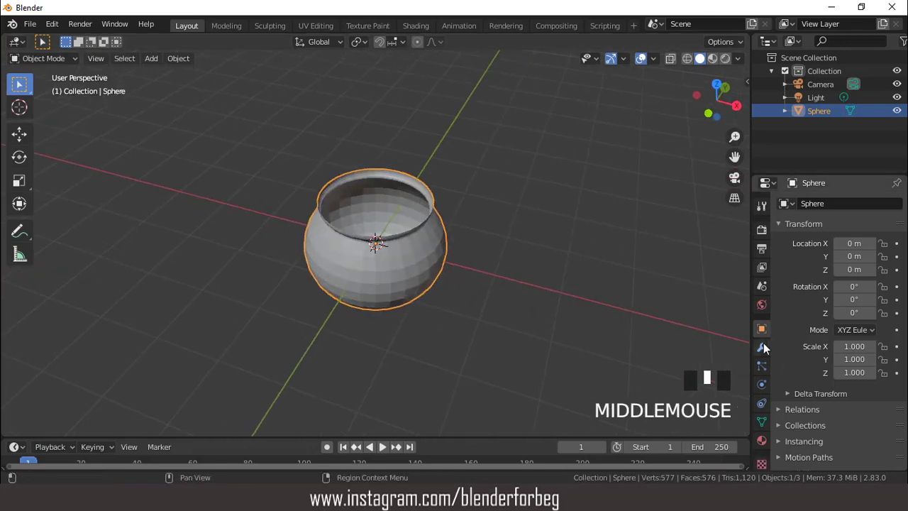
pyautogui.click(763, 345)
pyautogui.click(793, 205)
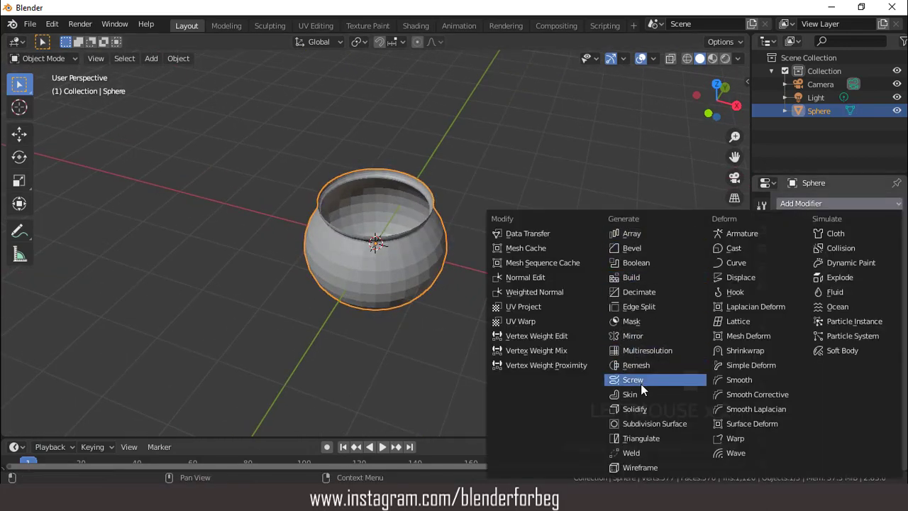
pyautogui.click(639, 409)
pyautogui.scroll(1, 407, 182)
pyautogui.scroll(2, 411, 211)
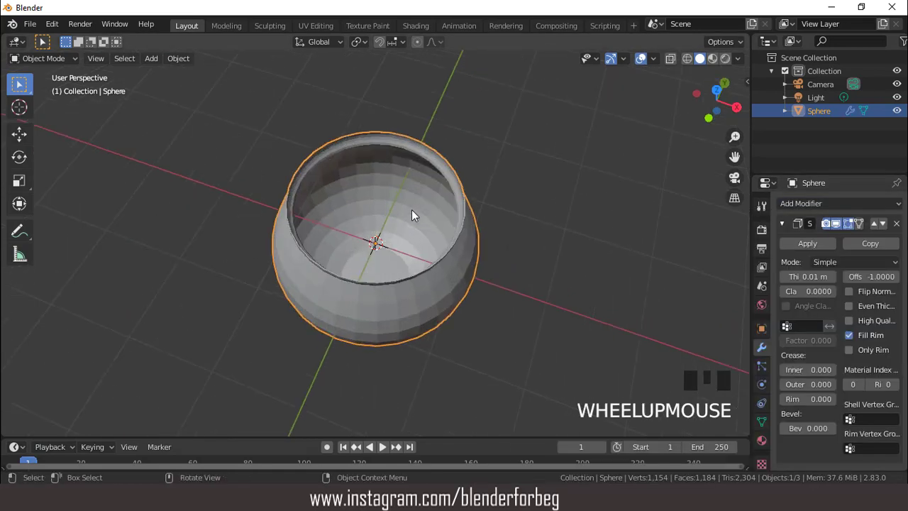
pyautogui.moveTo(805, 276); pyautogui.dragTo(830, 276)
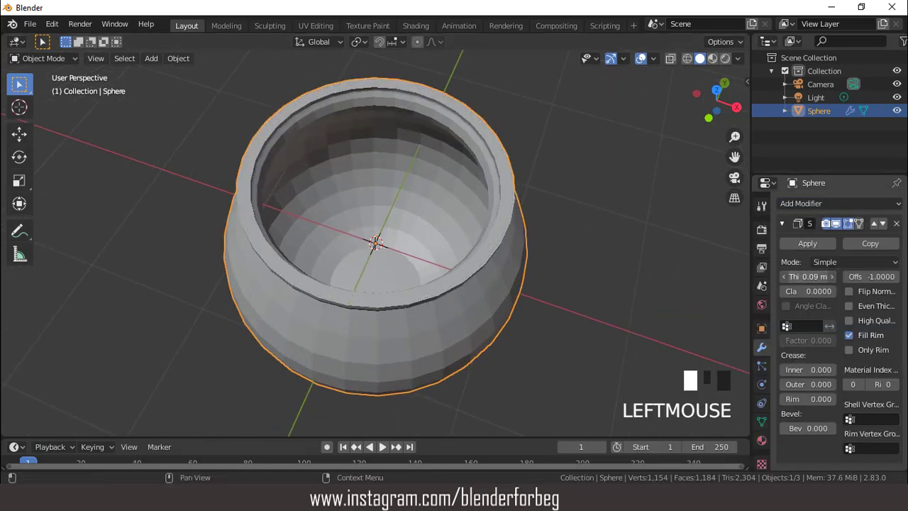
pyautogui.moveTo(511, 199); pyautogui.dragTo(490, 150, button='middle')
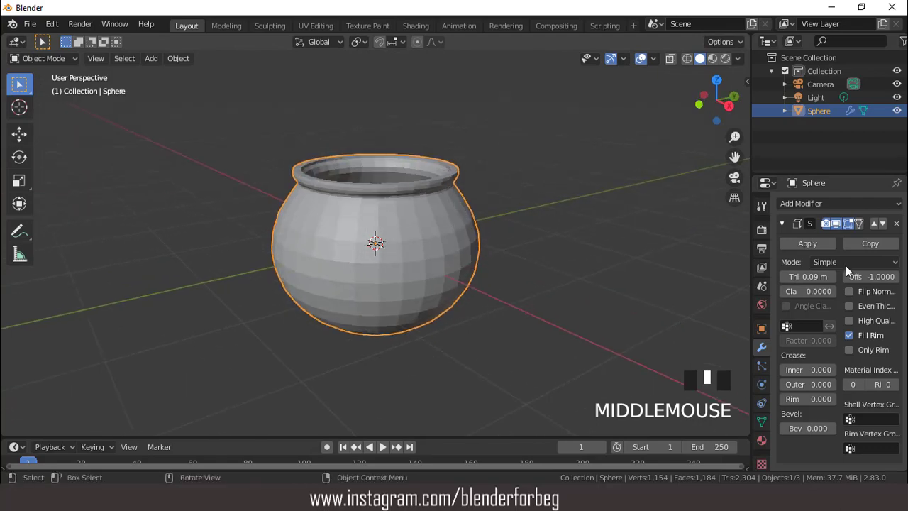
pyautogui.click(815, 243)
# Add a centred loop cut around the rim's upper face and raise it about 0.025 m along Z.
pyautogui.moveTo(450, 183); pyautogui.dragTo(514, 166, button='middle')
pyautogui.scroll(2, 425, 211)
pyautogui.press('Tab')
pyautogui.hotkey('ctrl', 'r')
pyautogui.click(533, 205)
pyautogui.rightClick(533, 205)
pyautogui.press('g')
pyautogui.press('z')
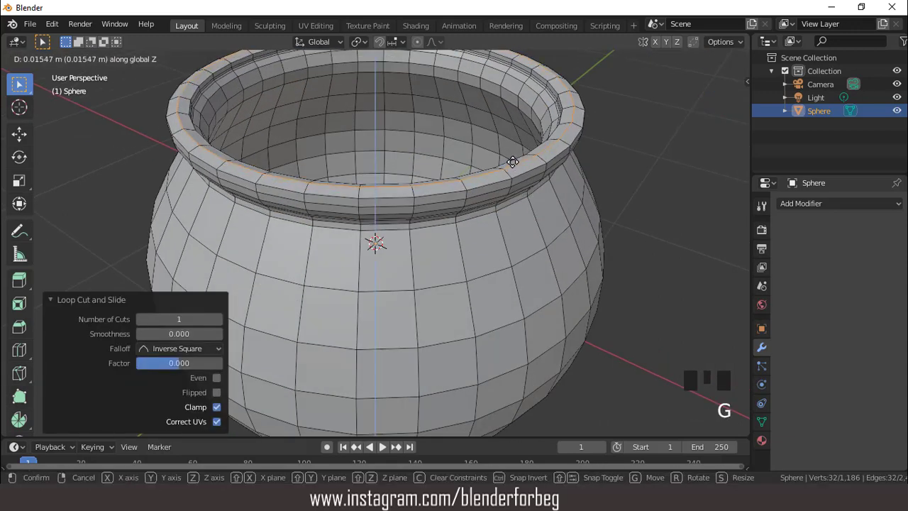
pyautogui.click(512, 161)
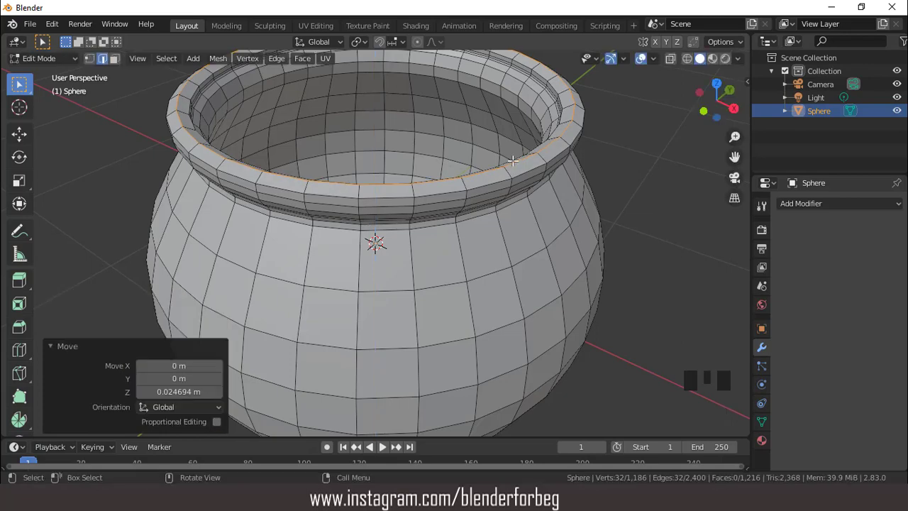
# Bevel the raised rim loop with an offset of about 0.03 m and 2 segments.
pyautogui.hotkey('ctrl', 'b')
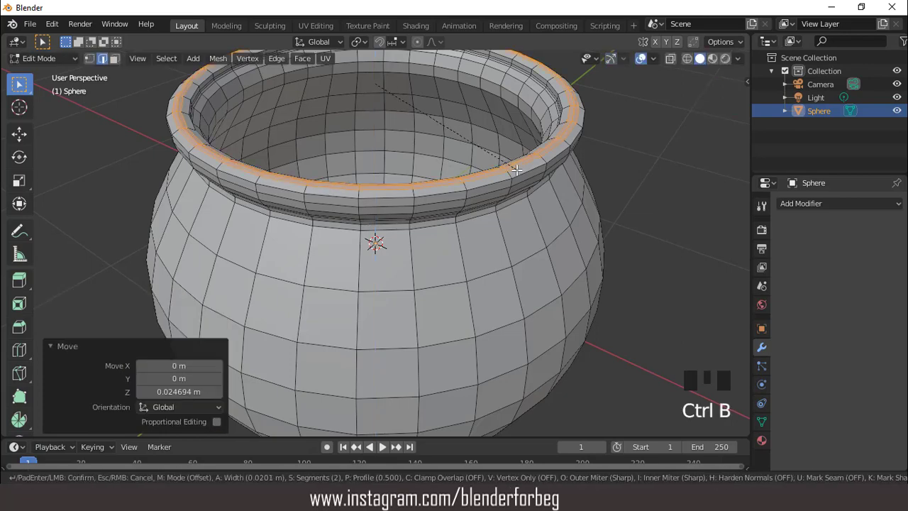
pyautogui.click(517, 173)
pyautogui.scroll(-2, 516, 175)
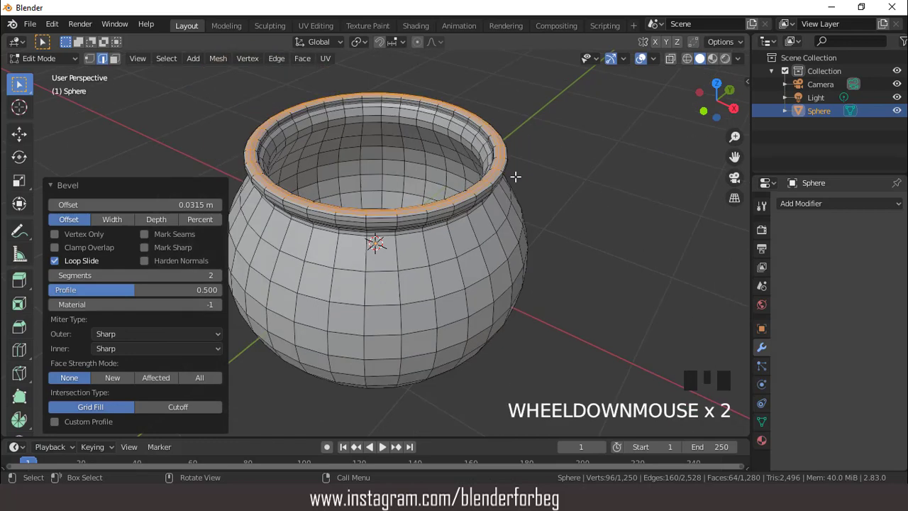
# Shade the pot smooth in Object Mode and return to the front view.
pyautogui.press('Tab')
pyautogui.moveTo(506, 185); pyautogui.dragTo(432, 181, button='middle')
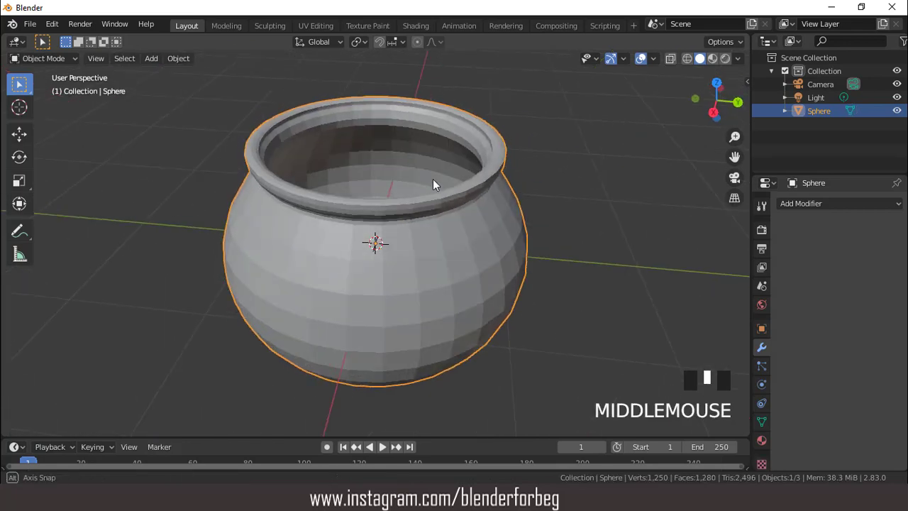
pyautogui.rightClick(418, 149)
pyautogui.click(418, 149)
pyautogui.moveTo(418, 149); pyautogui.dragTo(349, 163, button='middle')
pyautogui.press('KP_1')
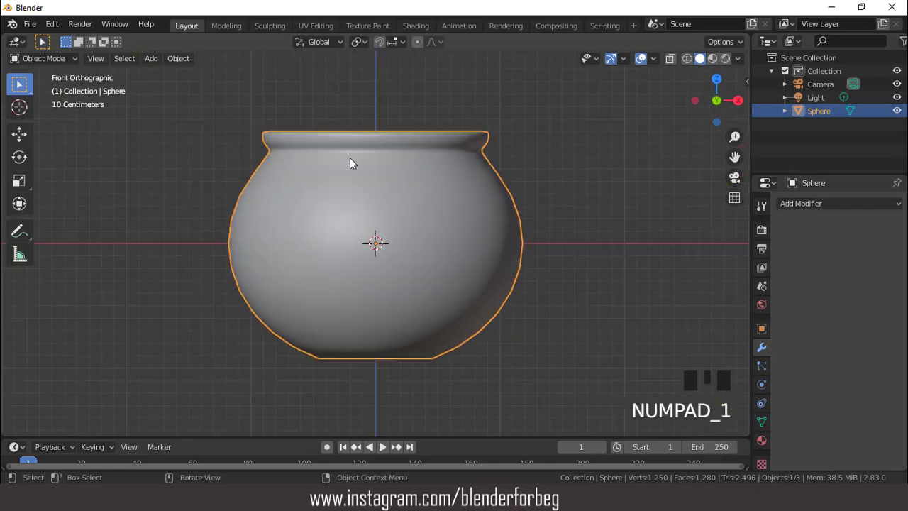
# Add a cylinder mesh with 12 vertices at the pot's centre.
pyautogui.scroll(-5, 351, 162)
pyautogui.click(152, 58)
pyautogui.moveTo(179, 73)
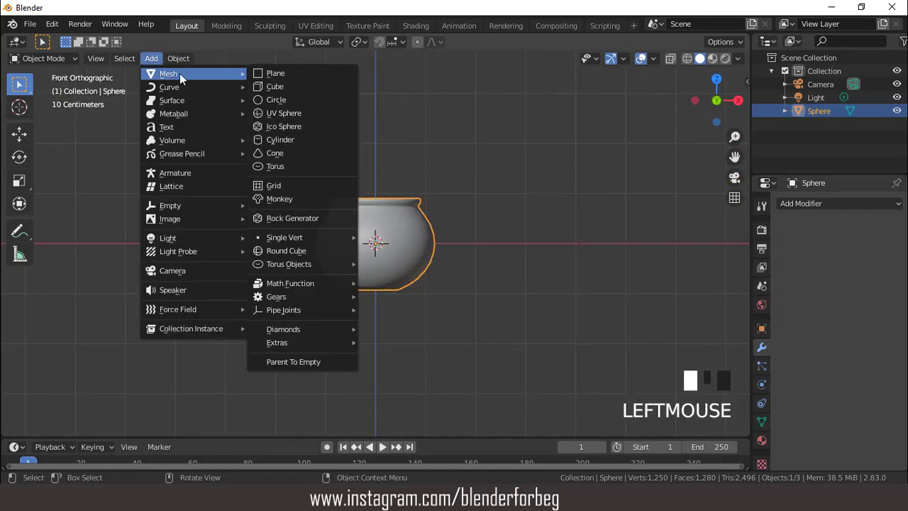
pyautogui.click(298, 139)
pyautogui.doubleClick(179, 266)
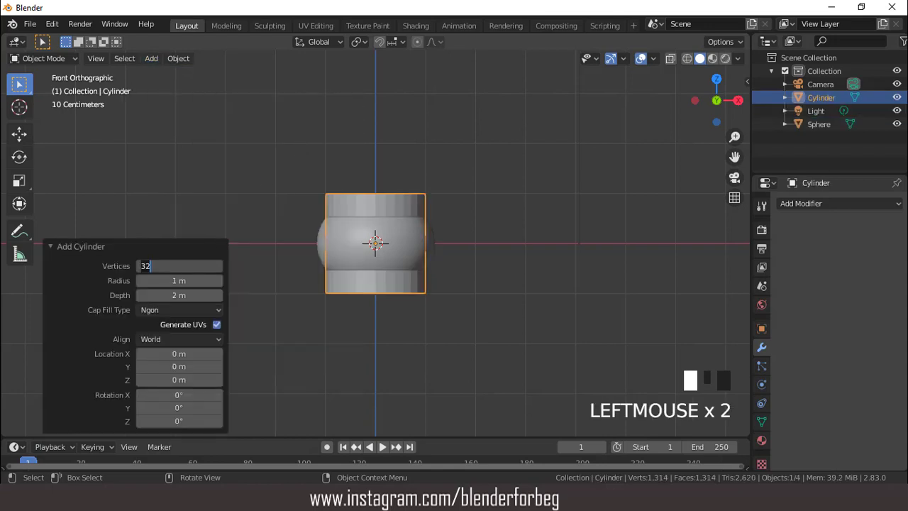
pyautogui.press('Return')
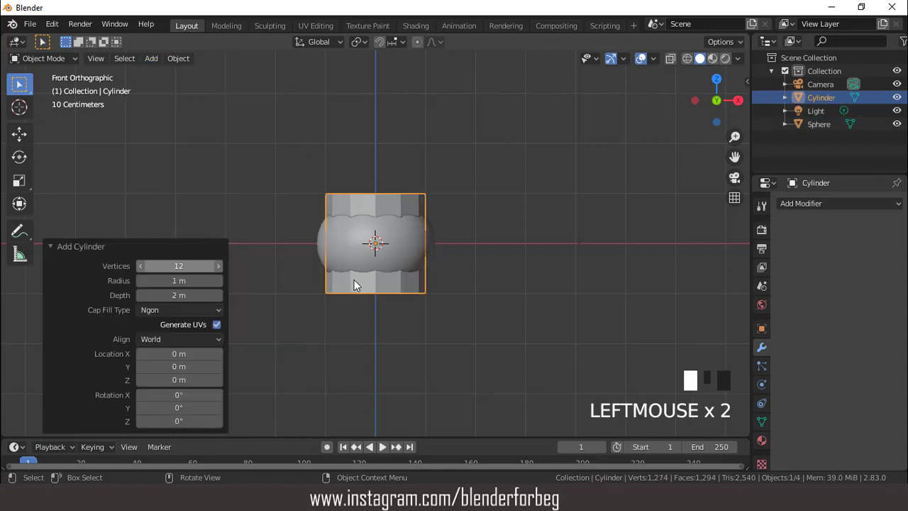
# Scale the cylinder by about 0.458 overall, about 0.508 in X and Y only, and about 0.737 overall.
pyautogui.scroll(2, 466, 257)
pyautogui.press('s')
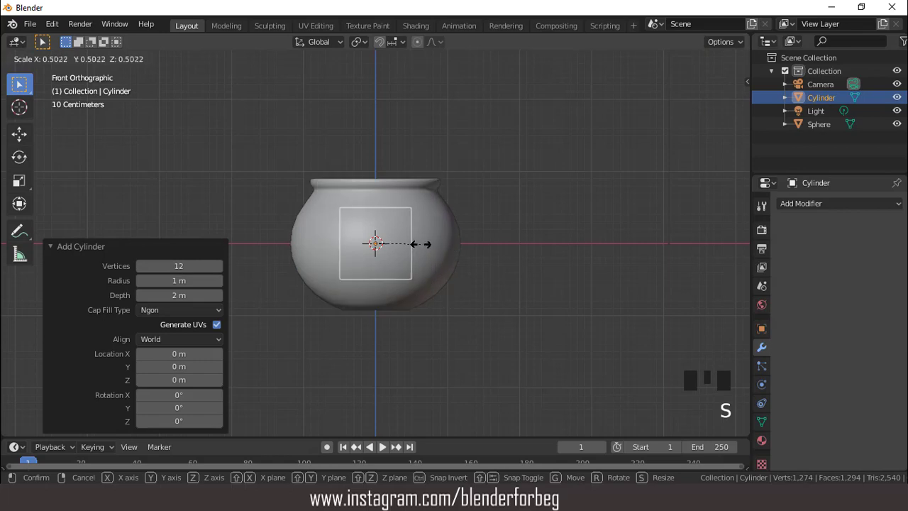
pyautogui.click(417, 244)
pyautogui.press('s')
pyautogui.hotkey('shift', 'z')
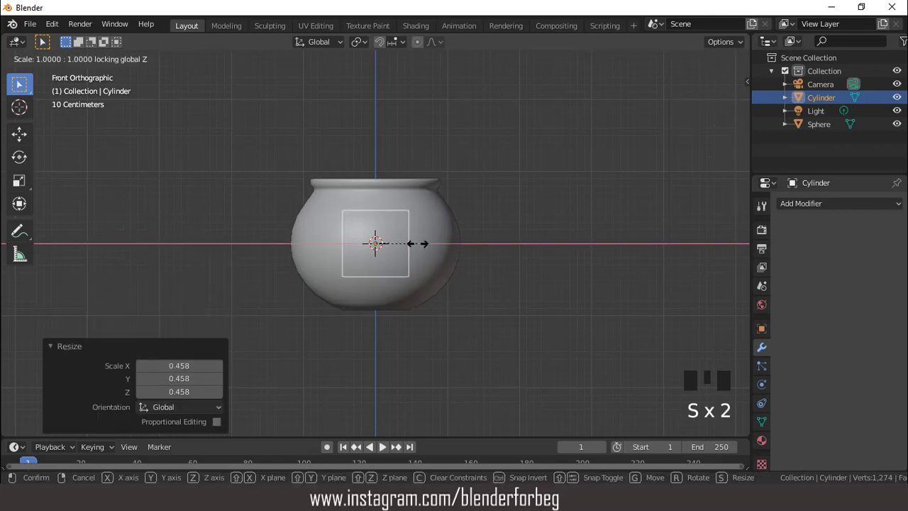
pyautogui.click(395, 242)
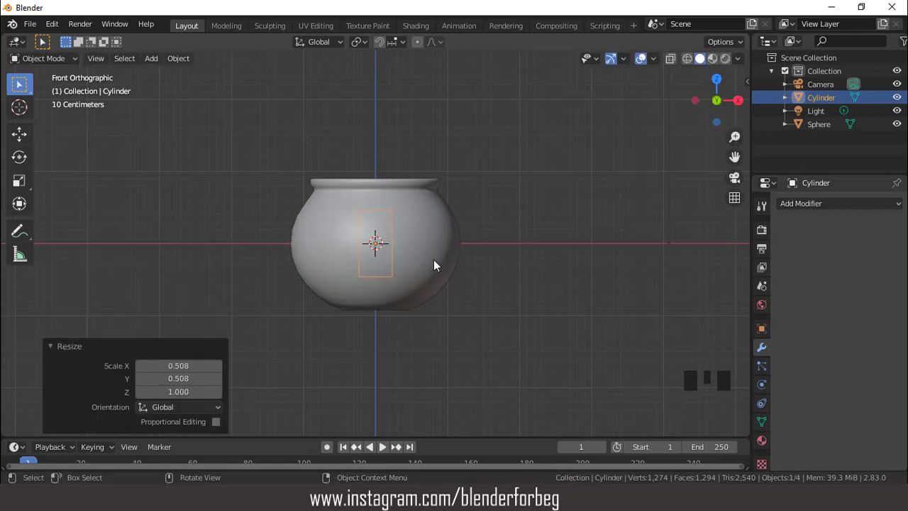
pyautogui.press('s')
pyautogui.click(424, 265)
# Lower the cylinder about 0.867 m along Z, scale it by about 0.871 and rotate it about -19.1° in the front view.
pyautogui.press('g')
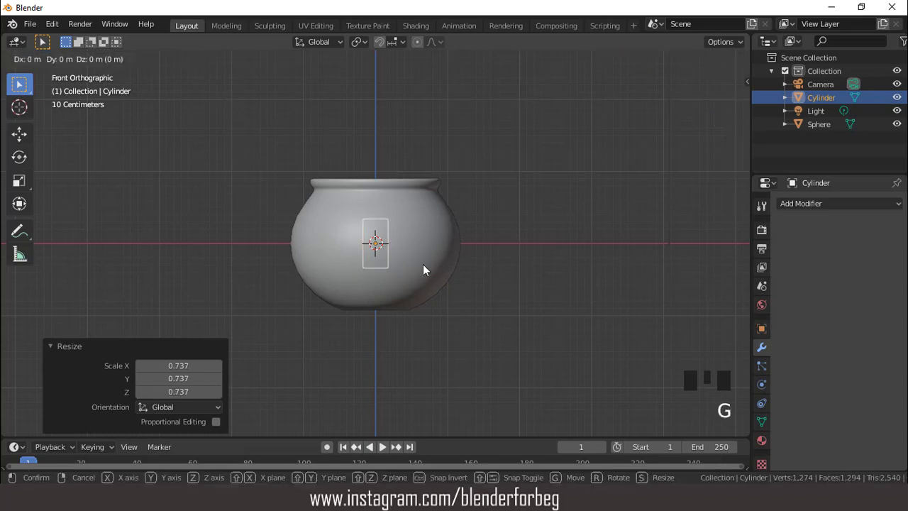
pyautogui.press('z')
pyautogui.click(438, 331)
pyautogui.press('s')
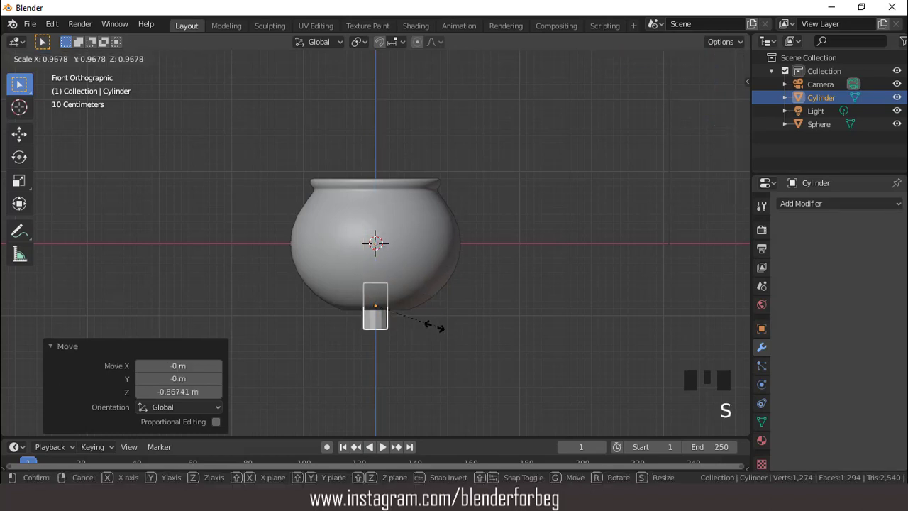
pyautogui.click(458, 332)
pyautogui.press('r')
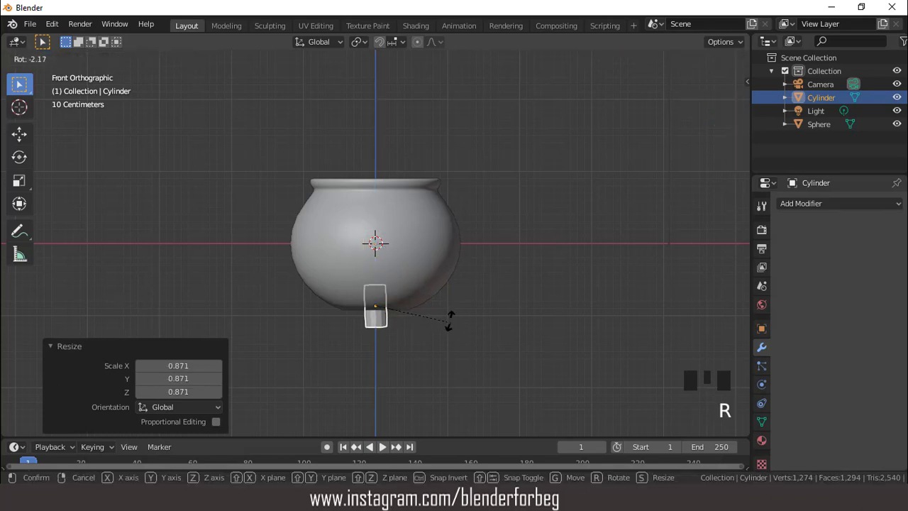
pyautogui.click(431, 302)
# Move the tilted cylinder about 0.535 m along X and scale it by about 0.548.
pyautogui.press('g')
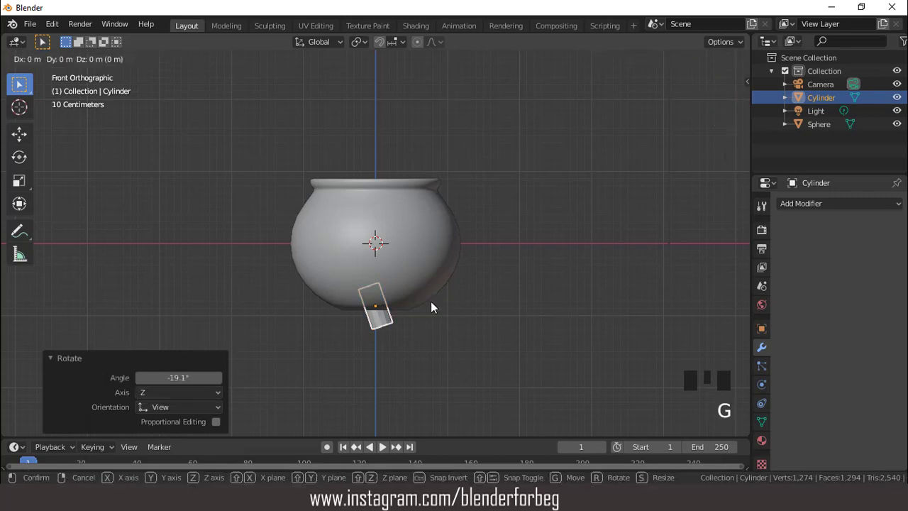
pyautogui.press('x')
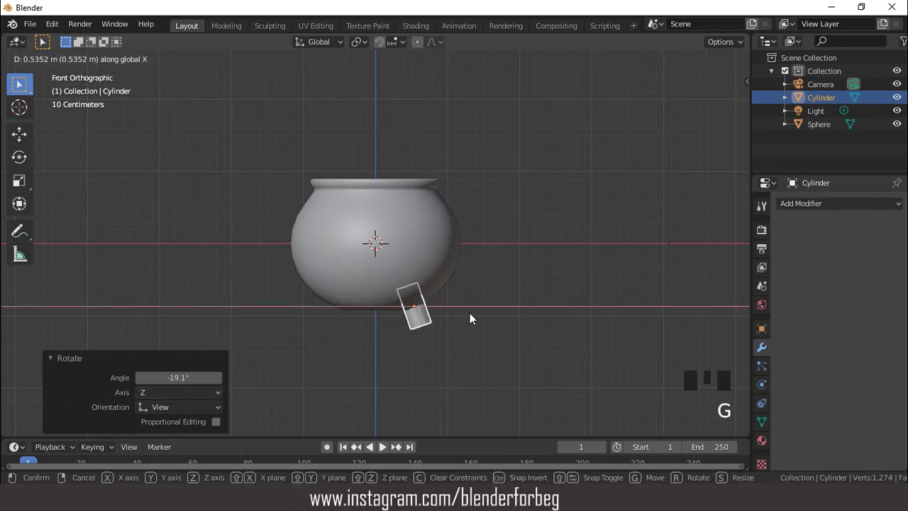
pyautogui.click(470, 312)
pyautogui.press('s')
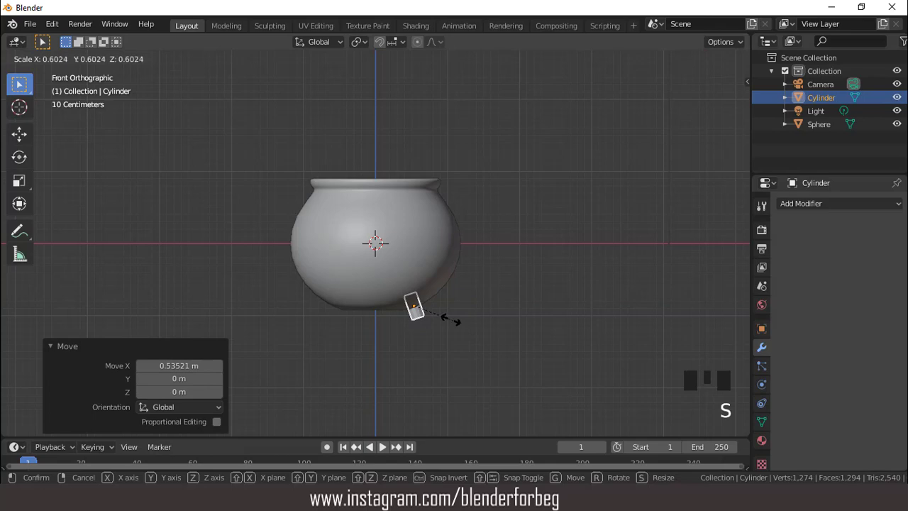
pyautogui.click(450, 317)
# Shift the cylinder about -0.085 m along its local Z and about 0.038 m along global X to seat it under the pot.
pyautogui.scroll(1, 449, 316)
pyautogui.press('g')
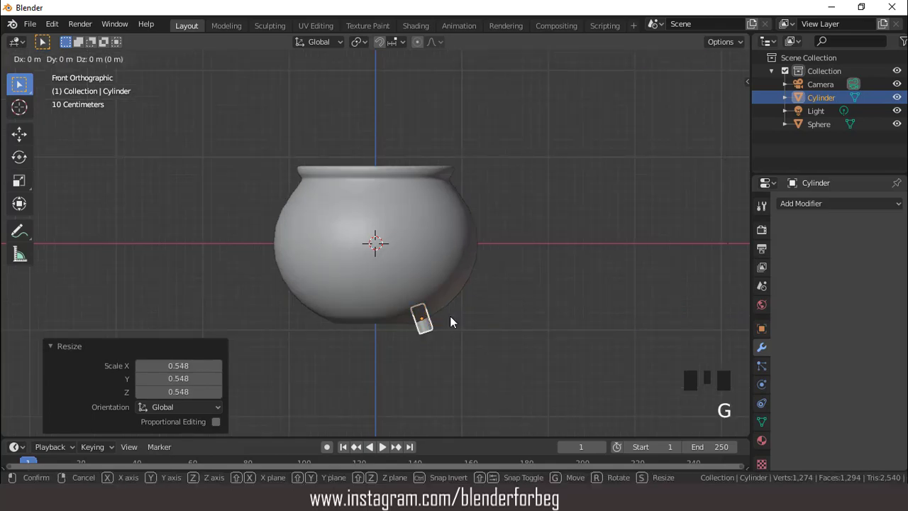
pyautogui.press('z')
pyautogui.press('z')
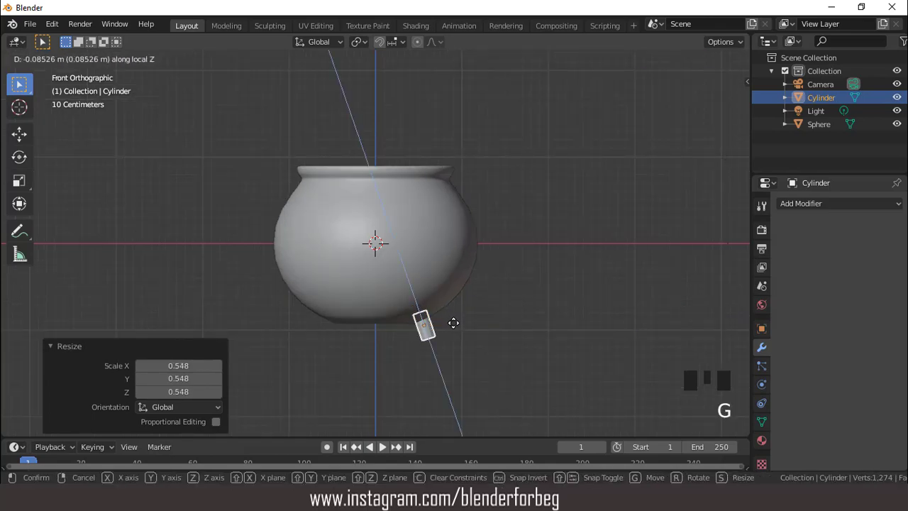
pyautogui.click(453, 323)
pyautogui.press('g')
pyautogui.press('x')
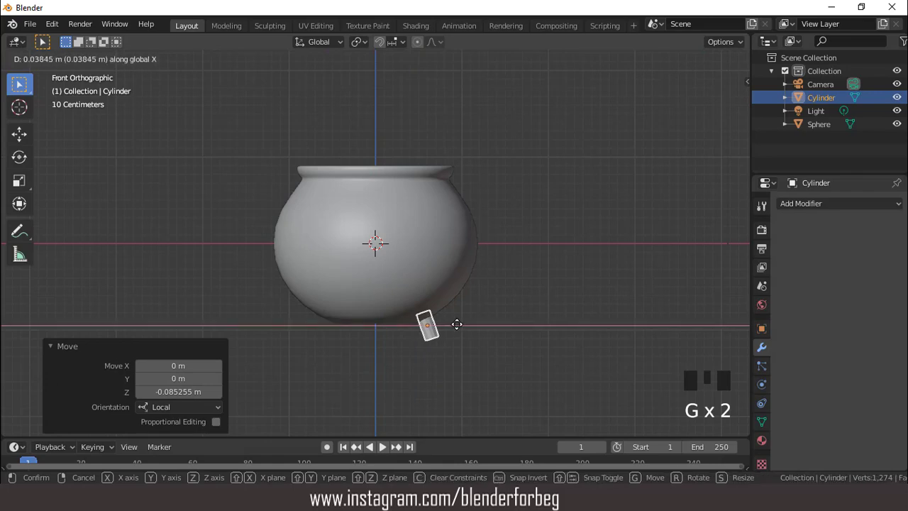
pyautogui.click(457, 324)
# Isolate the cylinder in local view and scale its bottom face by about 1.475 in Edit Mode.
pyautogui.scroll(2, 437, 326)
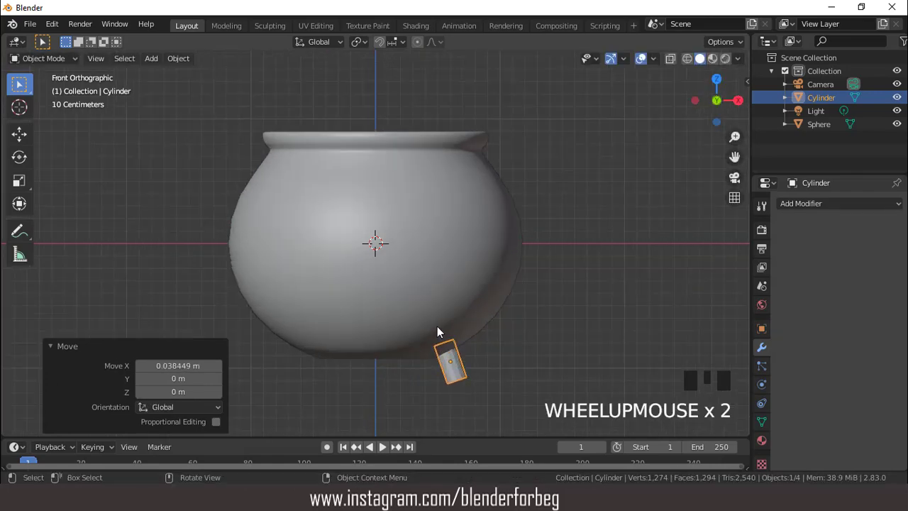
pyautogui.press('KP_Divide')
pyautogui.moveTo(426, 319); pyautogui.dragTo(406, 255, button='middle')
pyautogui.press('Tab')
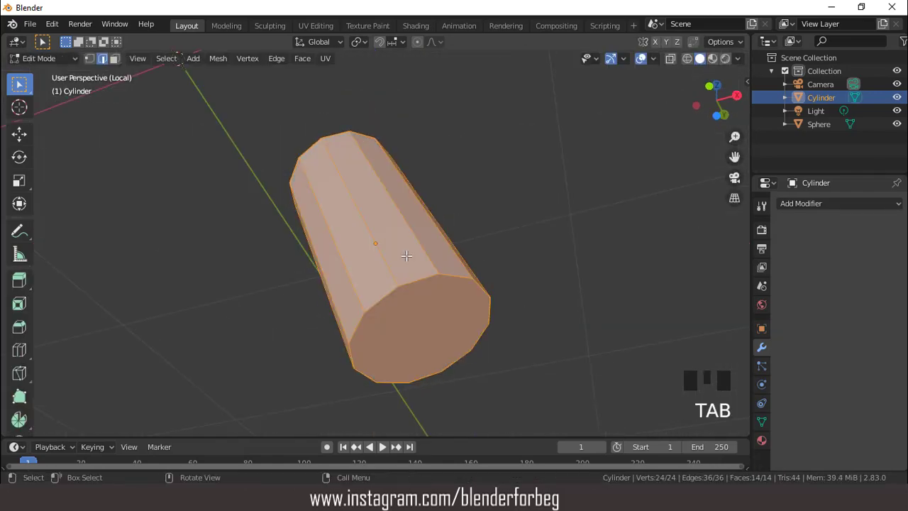
pyautogui.press('3')
pyautogui.click(429, 314)
pyautogui.press('s')
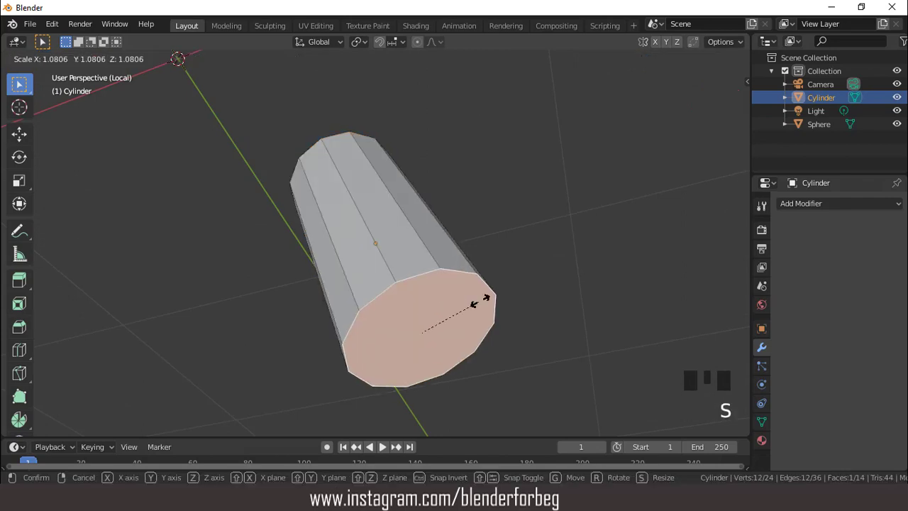
pyautogui.click(496, 292)
# Bevel the cylinder's enlarged bottom face with an offset of about 0.392 m and 3 segments.
pyautogui.scroll(-2, 498, 290)
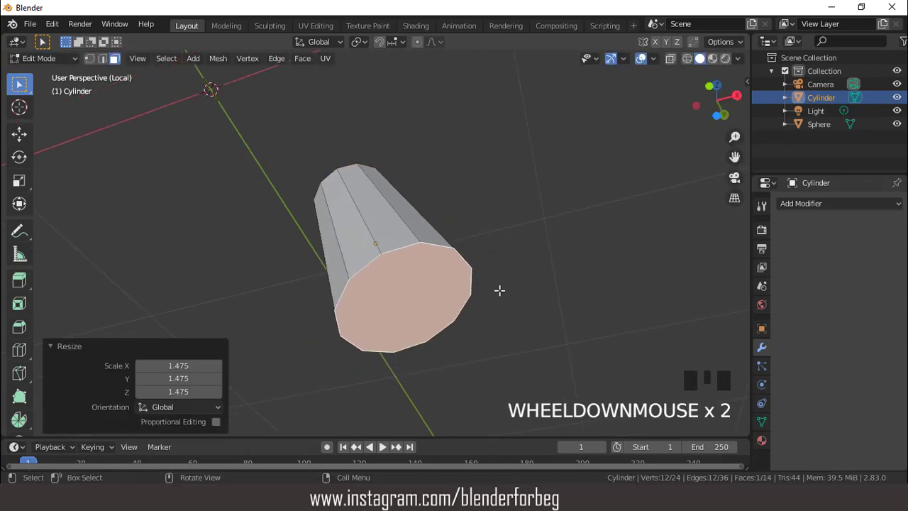
pyautogui.moveTo(498, 290); pyautogui.dragTo(467, 301, button='middle')
pyautogui.hotkey('ctrl', 'b')
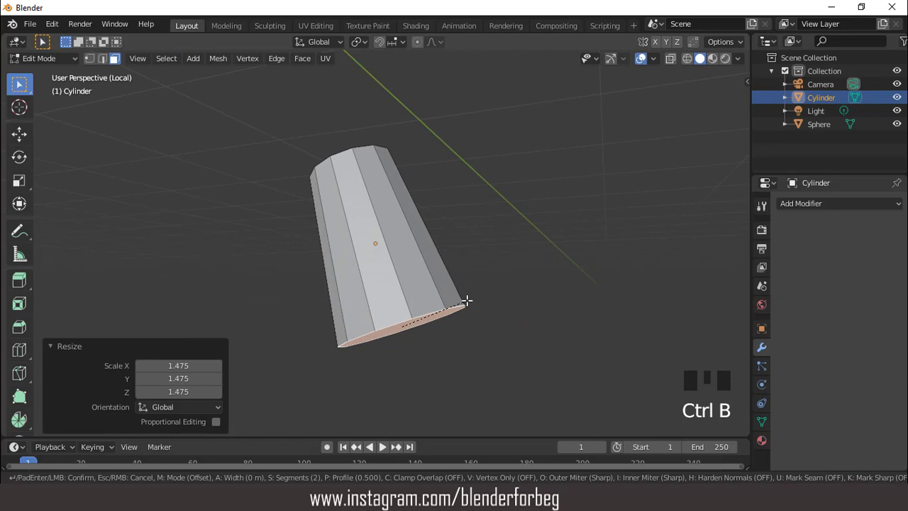
pyautogui.click(462, 254)
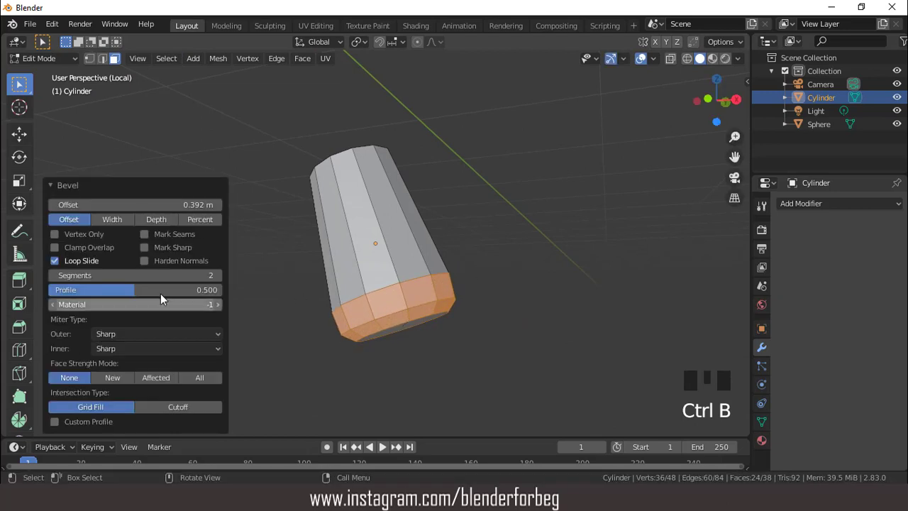
pyautogui.click(217, 276)
# Scale the cylinder's top face by about 0.863, then return to Object Mode and leave local view.
pyautogui.moveTo(397, 284); pyautogui.dragTo(430, 257, button='middle')
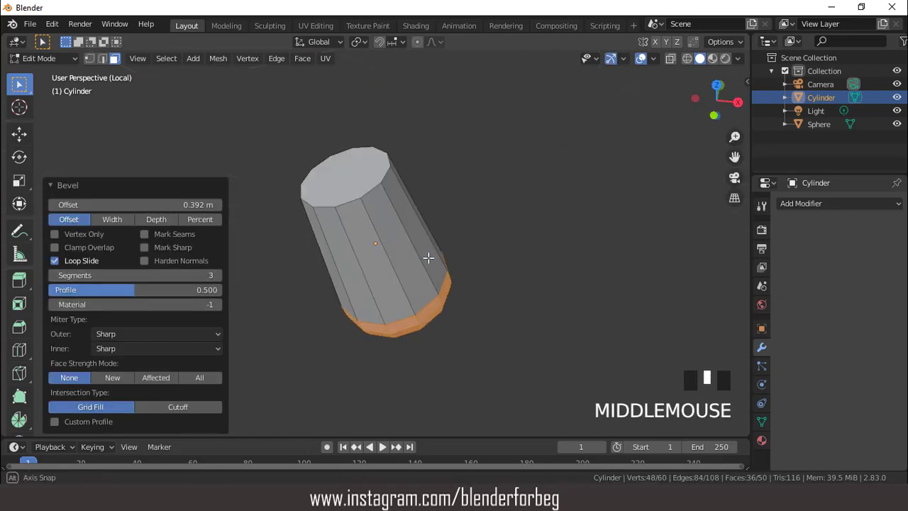
pyautogui.click(350, 168)
pyautogui.moveTo(350, 168); pyautogui.dragTo(381, 168, button='middle')
pyautogui.press('KP_1')
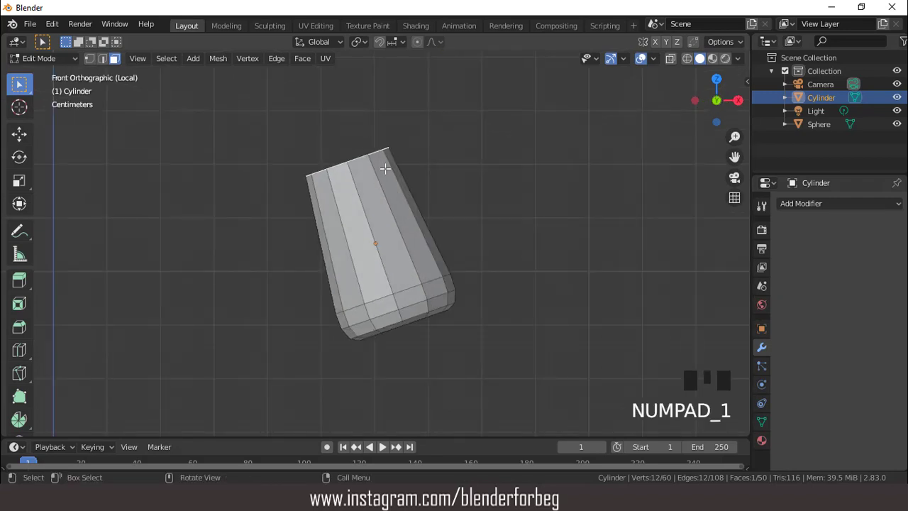
pyautogui.press('s')
pyautogui.click(441, 194)
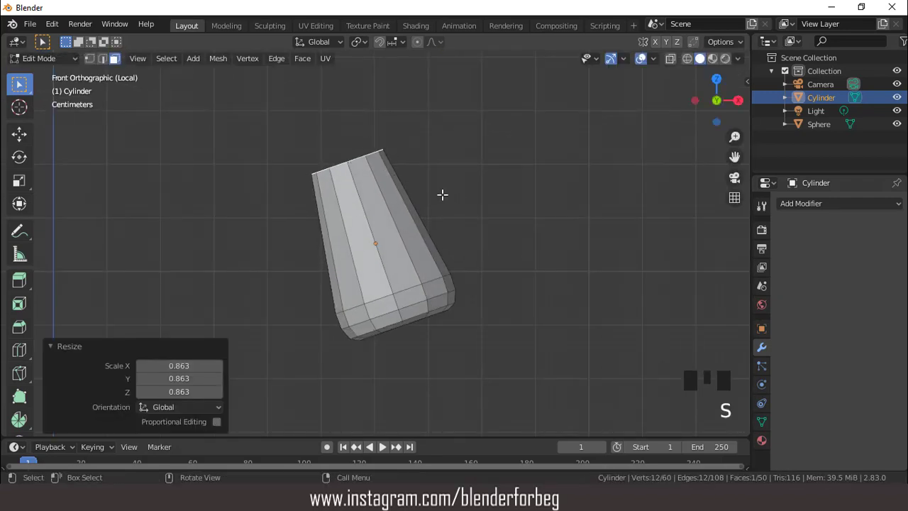
pyautogui.press('Tab')
pyautogui.press('KP_Divide')
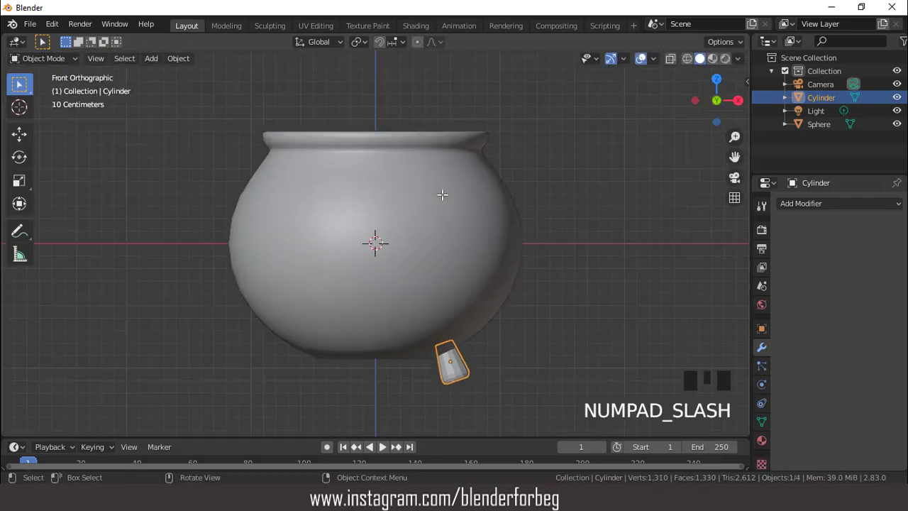
# From the bottom view, spin the whole foot mesh around the Z axis using duplicates and 2 steps.
pyautogui.scroll(-2, 448, 222)
pyautogui.scroll(1, 449, 222)
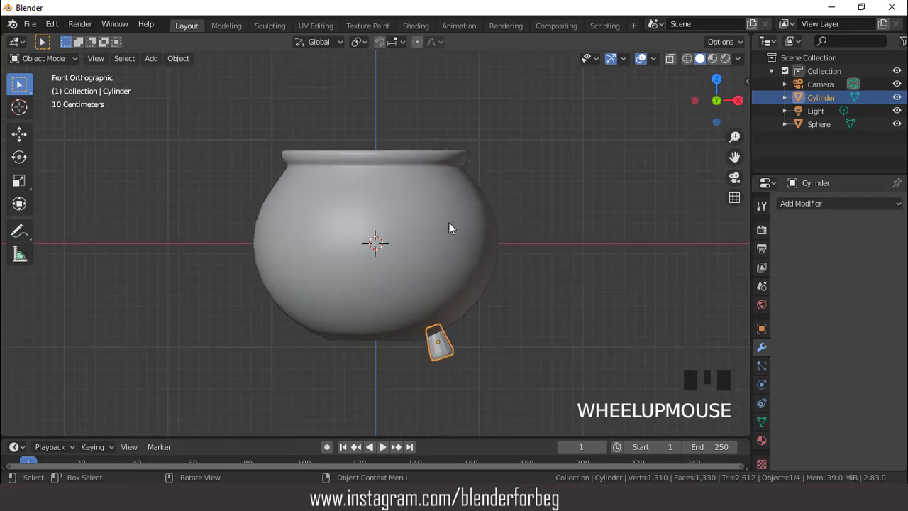
pyautogui.press('ctrl+KP_7')
pyautogui.scroll(3, 450, 222)
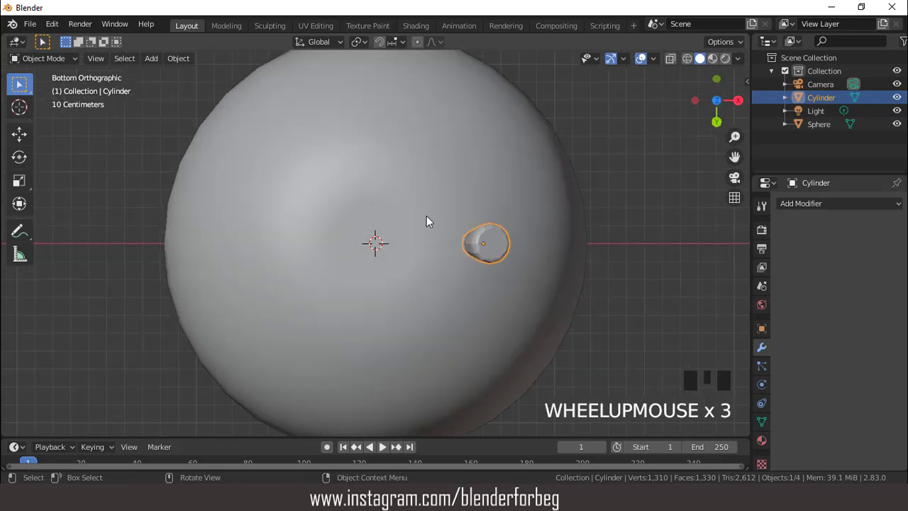
pyautogui.scroll(-2, 426, 215)
pyautogui.press('Tab')
pyautogui.press('a')
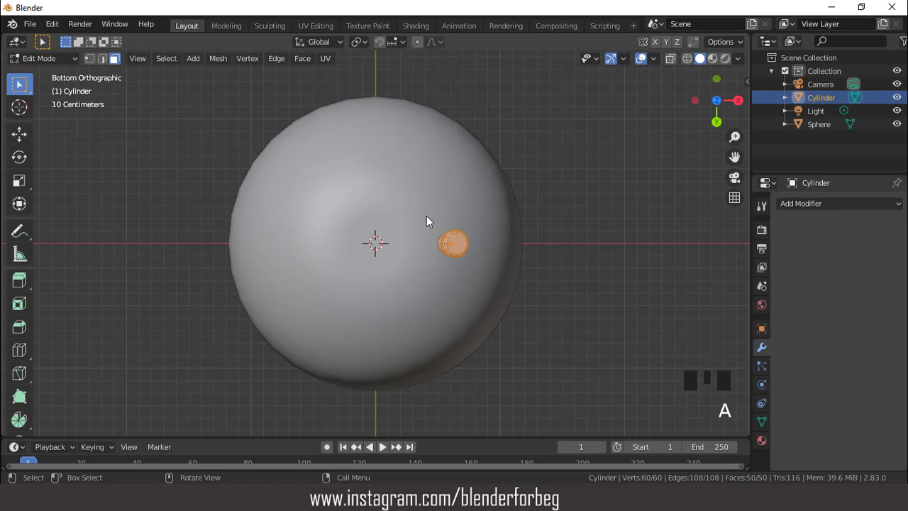
pyautogui.scroll(-1, 14, 410)
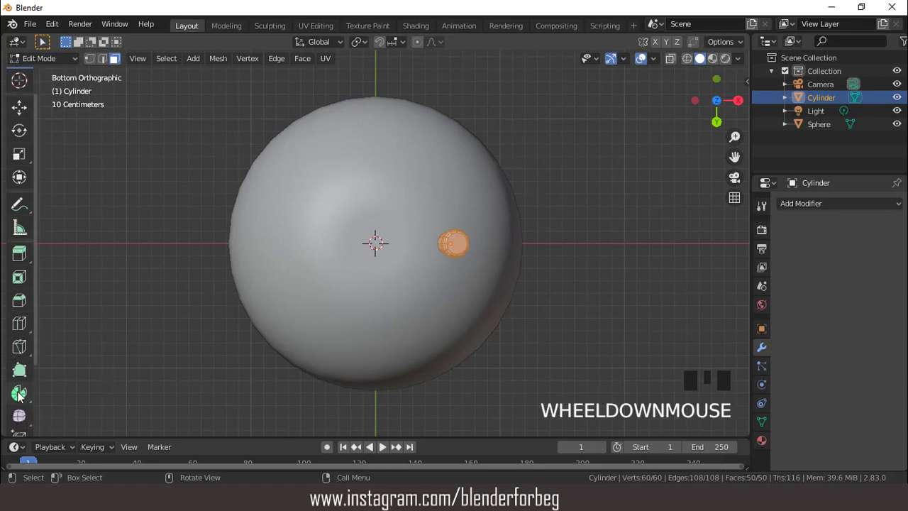
pyautogui.click(19, 394)
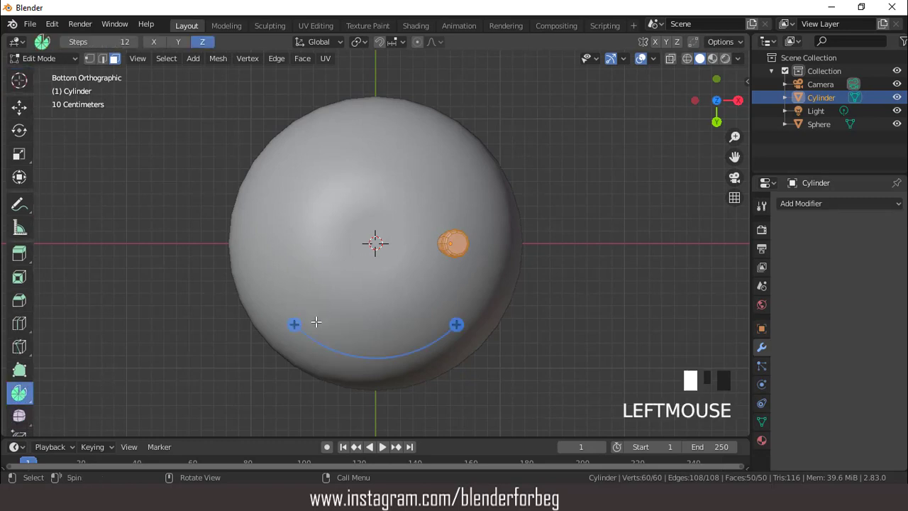
pyautogui.moveTo(295, 324); pyautogui.dragTo(352, 149)
pyautogui.click(216, 295)
pyautogui.doubleClick(180, 310)
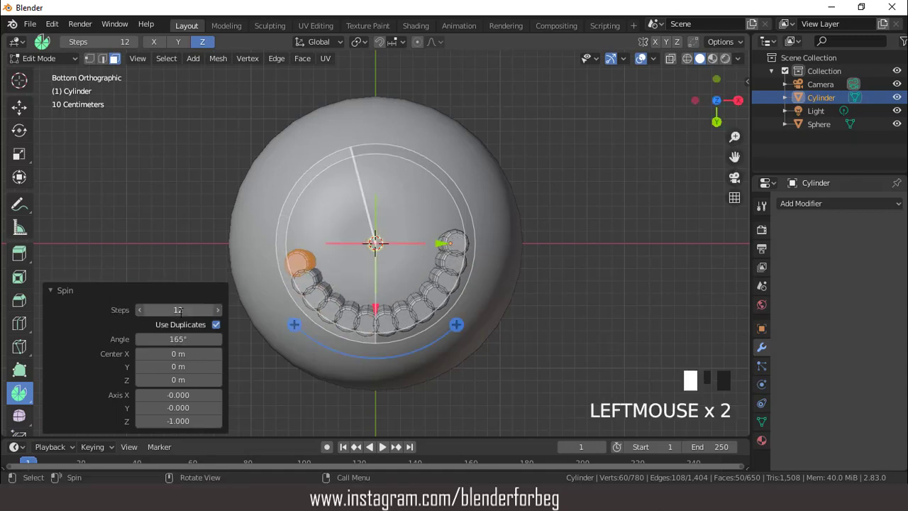
pyautogui.press('Return')
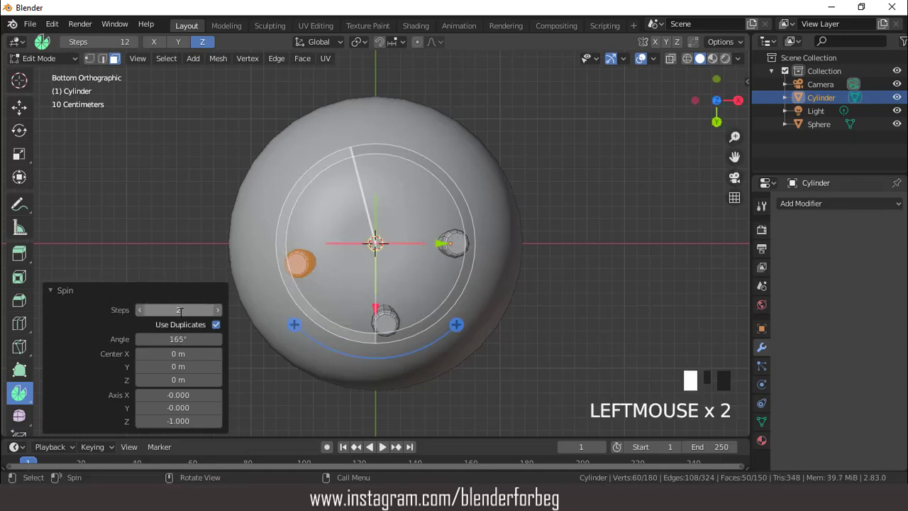
# Set the Spin angle to 240° for the duplicated feet and return to Object Mode.
pyautogui.click(178, 339)
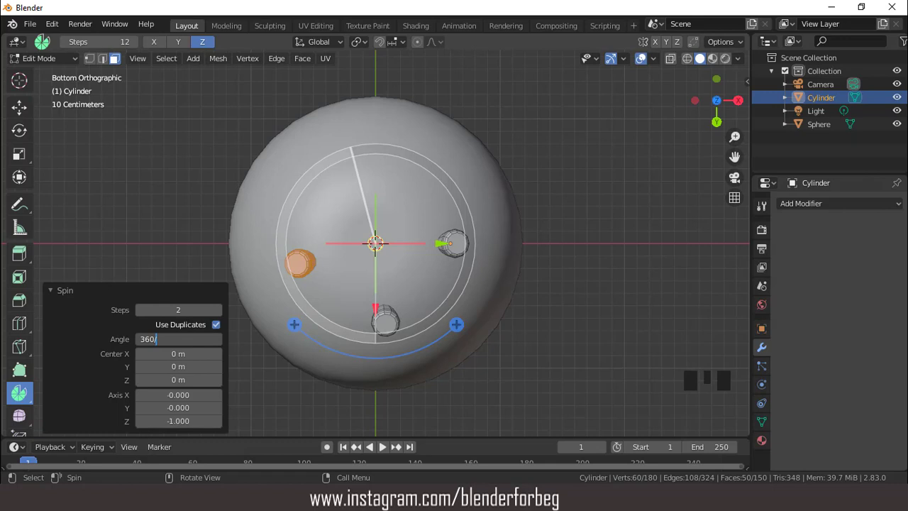
pyautogui.press('Return')
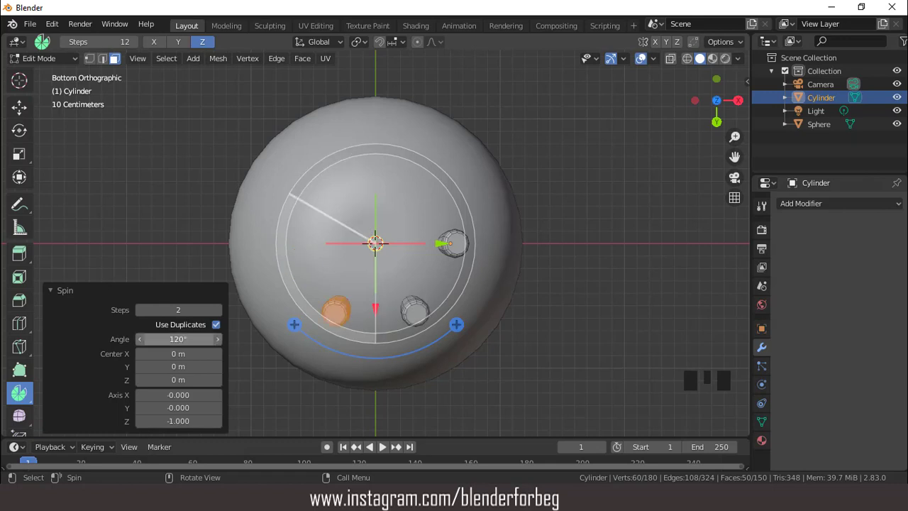
pyautogui.click(178, 339)
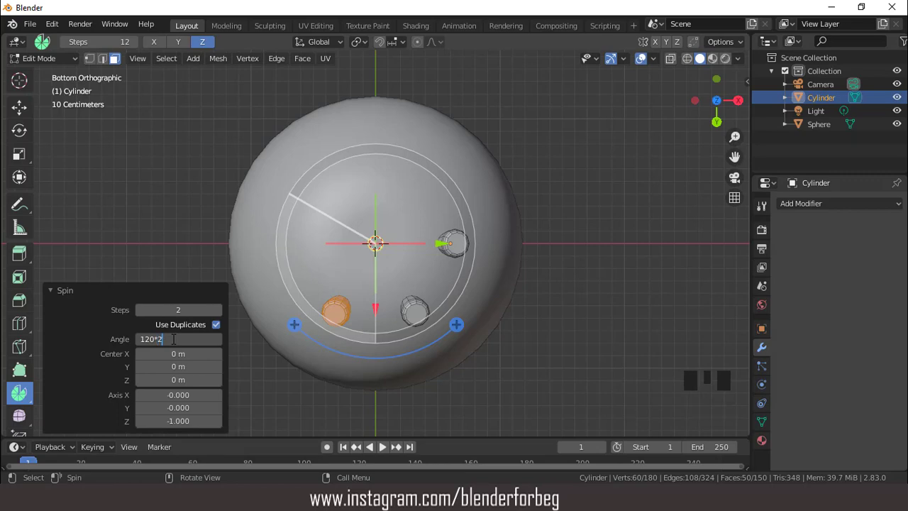
pyautogui.press('Return')
pyautogui.scroll(-2, 426, 260)
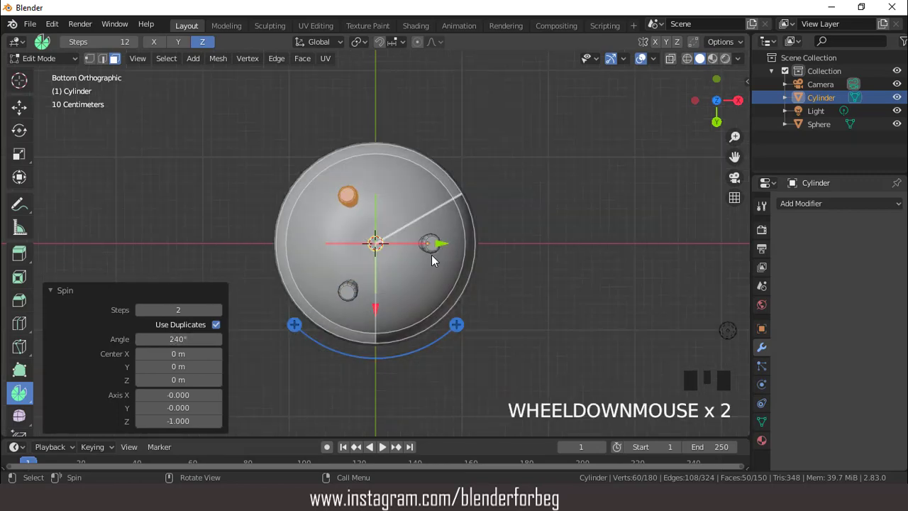
pyautogui.press('Tab')
# Apply smooth shading to the feet object.
pyautogui.moveTo(444, 218); pyautogui.dragTo(452, 252, button='middle')
pyautogui.press('KP_1')
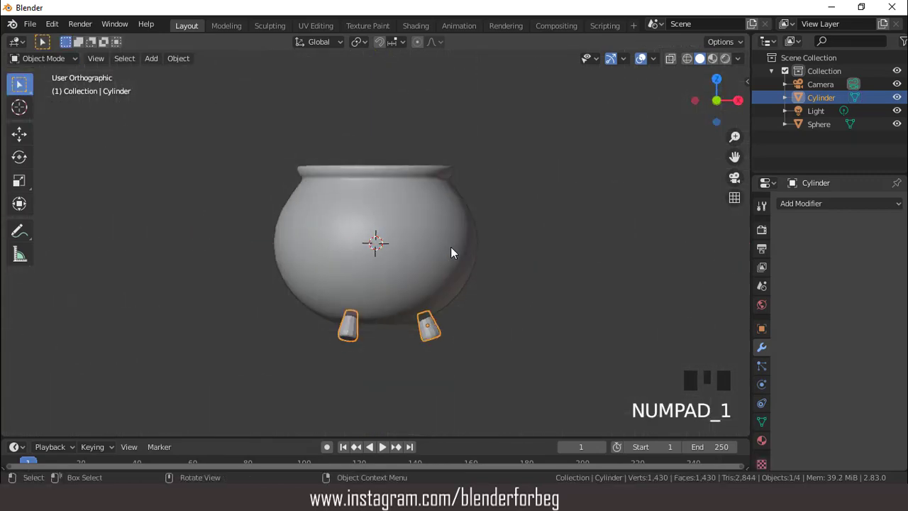
pyautogui.scroll(1, 486, 282)
pyautogui.rightClick(532, 245)
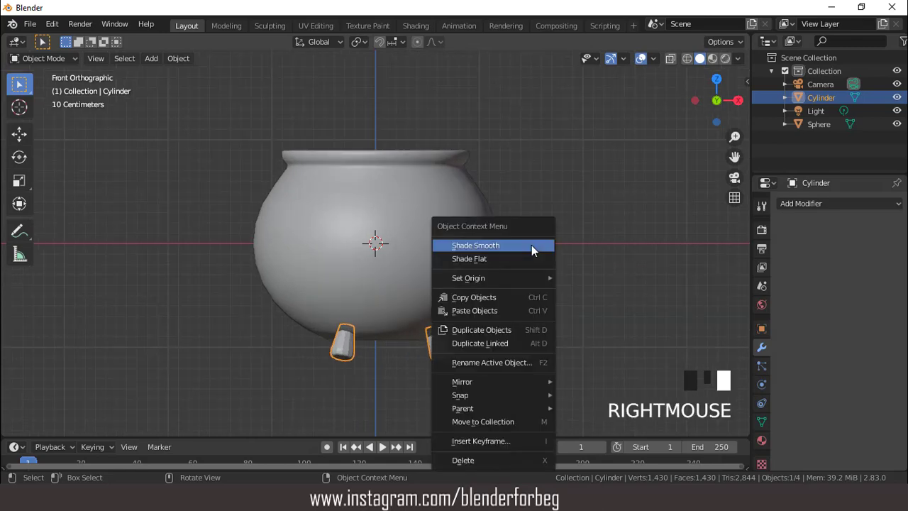
pyautogui.moveTo(533, 293); pyautogui.dragTo(489, 274, button='middle')
pyautogui.press('KP_1')
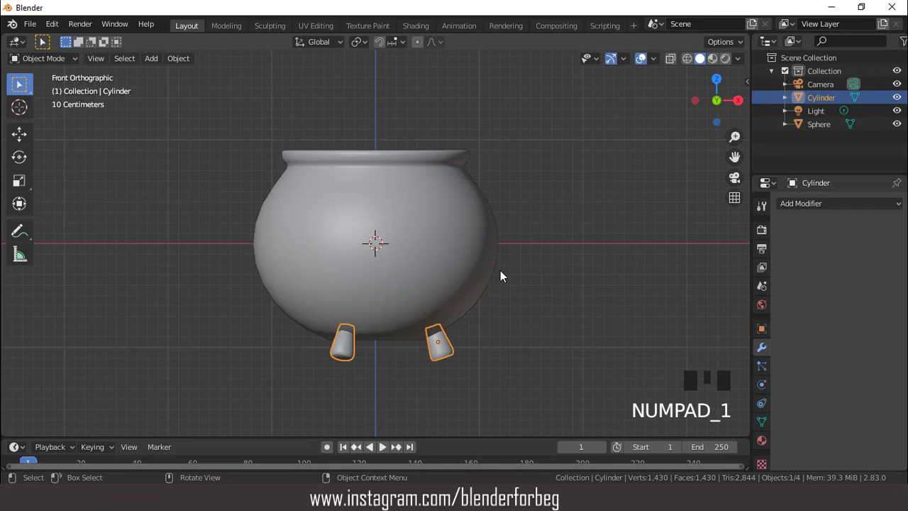
pyautogui.scroll(2, 500, 273)
pyautogui.scroll(-2, 504, 284)
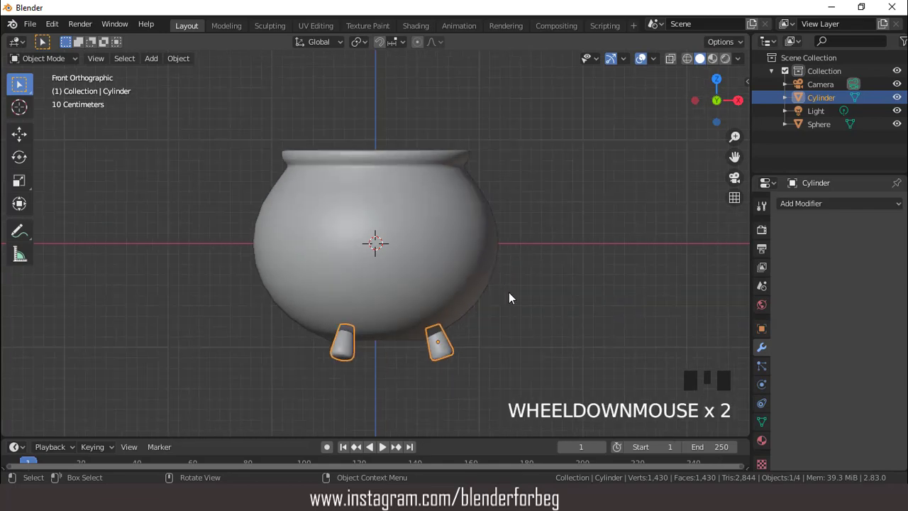
# Set the feet object's origin to its geometry.
pyautogui.rightClick(564, 234)
pyautogui.moveTo(567, 265)
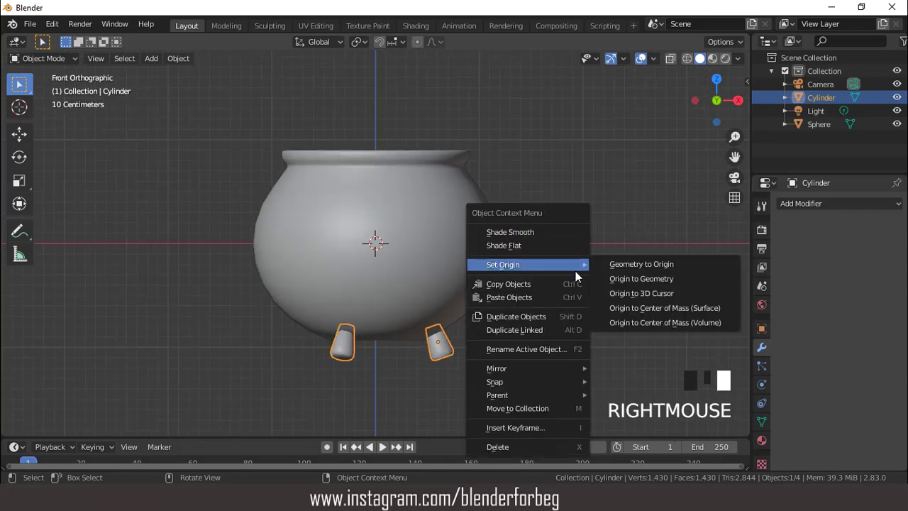
pyautogui.click(611, 279)
# Rotate the feet object to 30° around the Z axis.
pyautogui.click(761, 328)
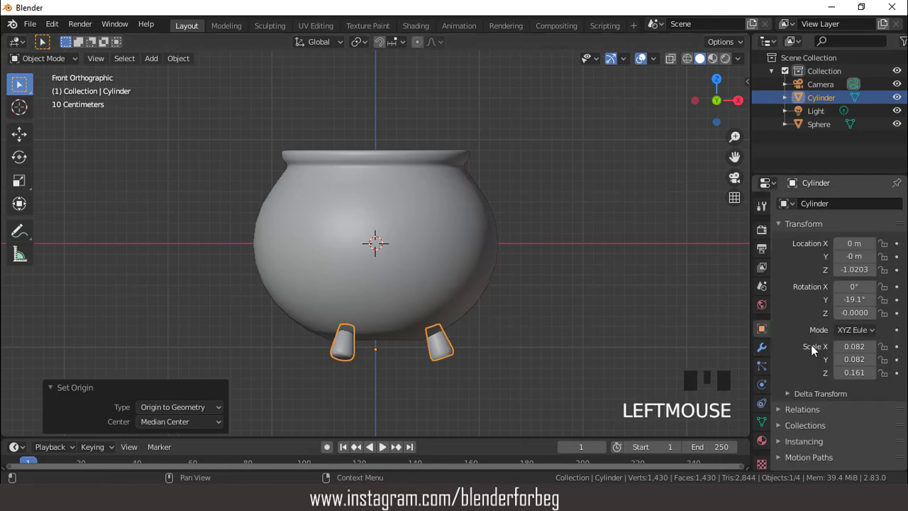
pyautogui.moveTo(849, 312); pyautogui.dragTo(879, 313)
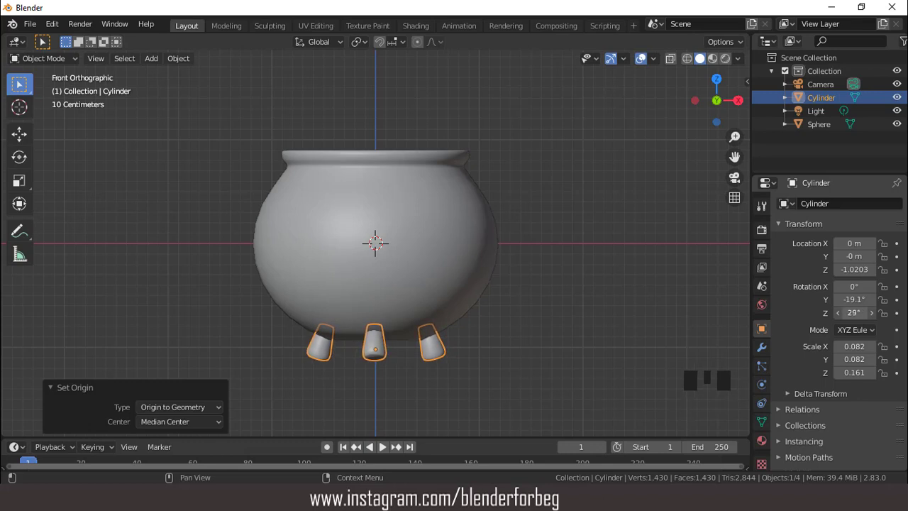
pyautogui.click(849, 312)
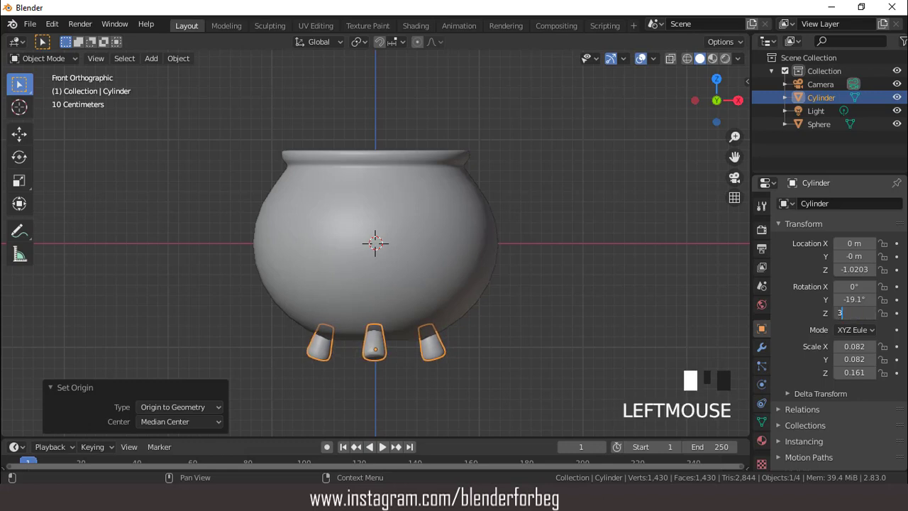
pyautogui.write('30')
pyautogui.press('Return')
# Check the pot and its feet through the camera view, toggling the viewport overlays off and back on.
pyautogui.scroll(2, 449, 294)
pyautogui.moveTo(449, 294); pyautogui.dragTo(411, 315, button='middle')
pyautogui.press('KP_0')
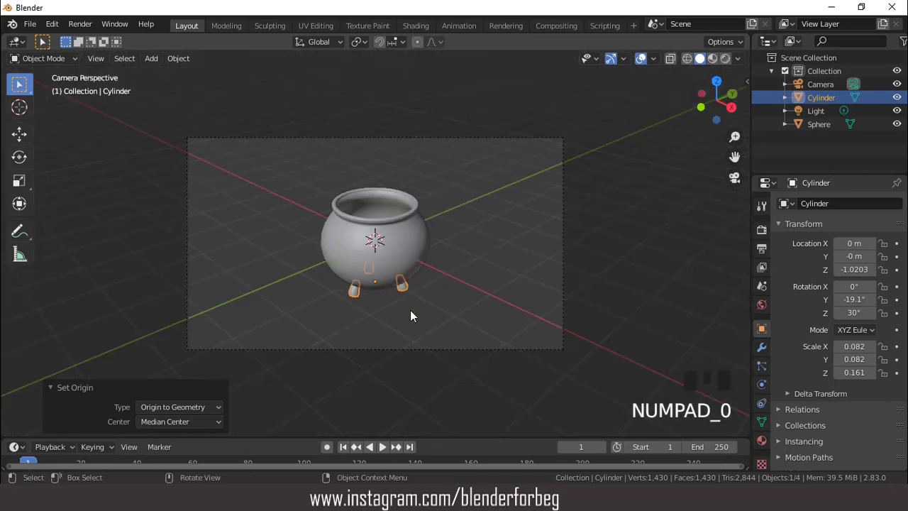
pyautogui.click(642, 58)
pyautogui.click(642, 58)
# In Edit Mode on the pot, use edge selection to select the inner edge loop just below the rim.
pyautogui.moveTo(554, 132); pyautogui.dragTo(461, 178, button='middle')
pyautogui.scroll(3, 428, 205)
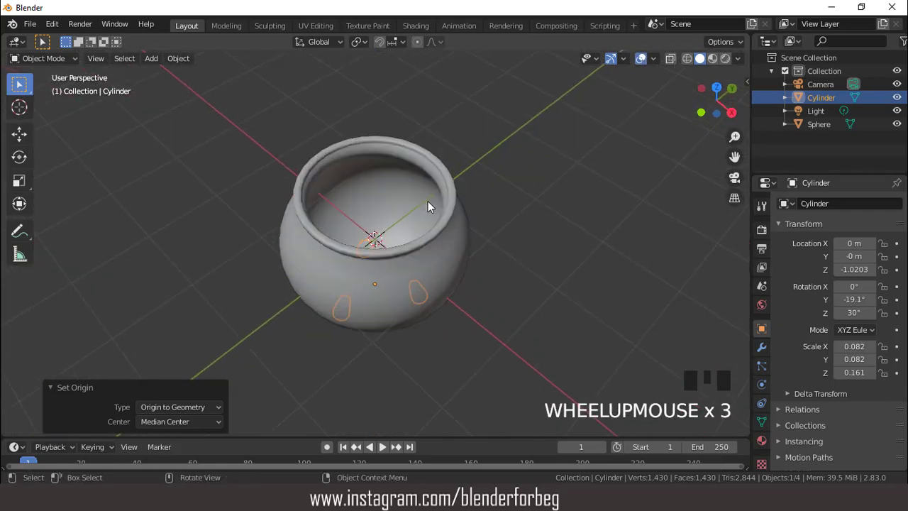
pyautogui.click(438, 212)
pyautogui.scroll(3, 441, 205)
pyautogui.press('Tab')
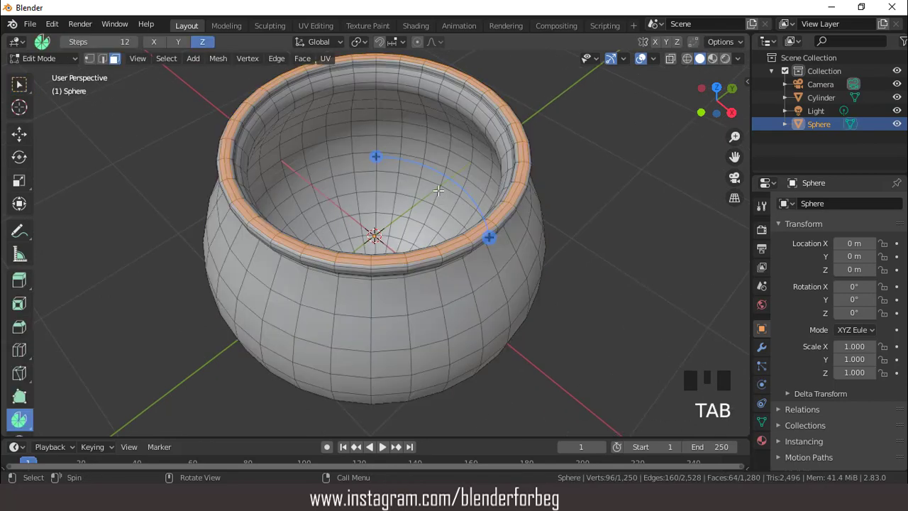
pyautogui.moveTo(439, 139); pyautogui.dragTo(447, 112, button='middle')
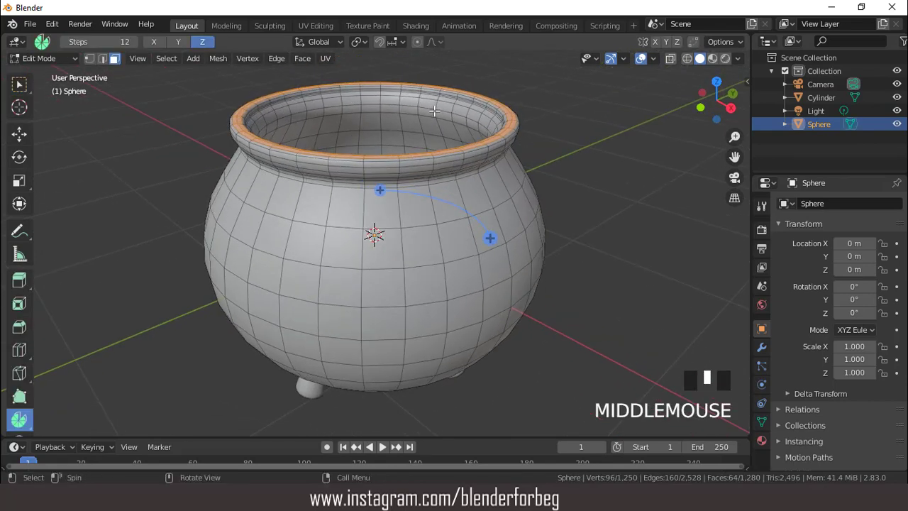
pyautogui.click(19, 84)
pyautogui.scroll(2, 424, 115)
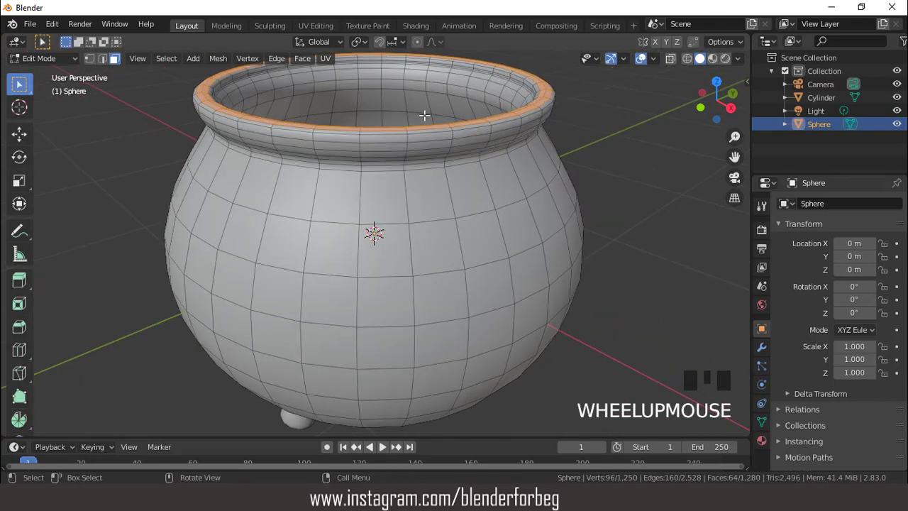
pyautogui.press('2')
pyautogui.moveTo(430, 101); pyautogui.dragTo(438, 83, button='middle')
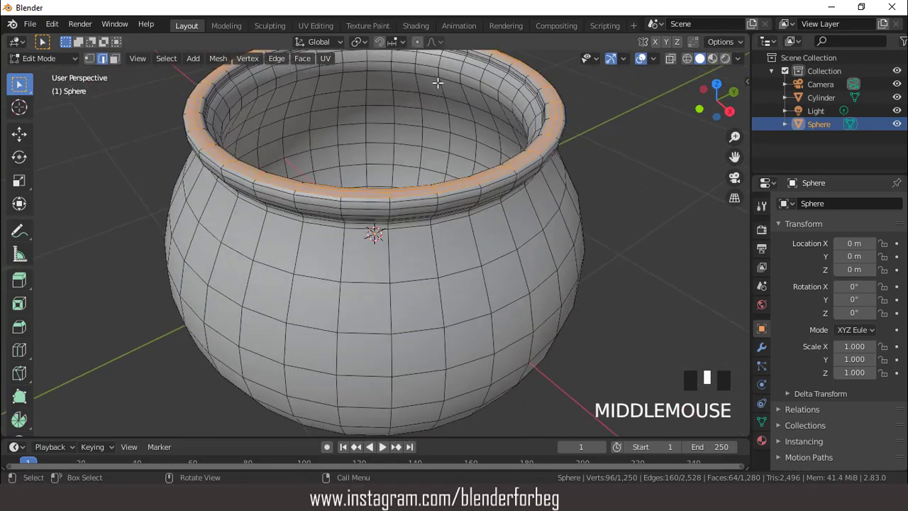
pyautogui.doubleClick(428, 76)
pyautogui.scroll(-3, 448, 121)
pyautogui.click(414, 163)
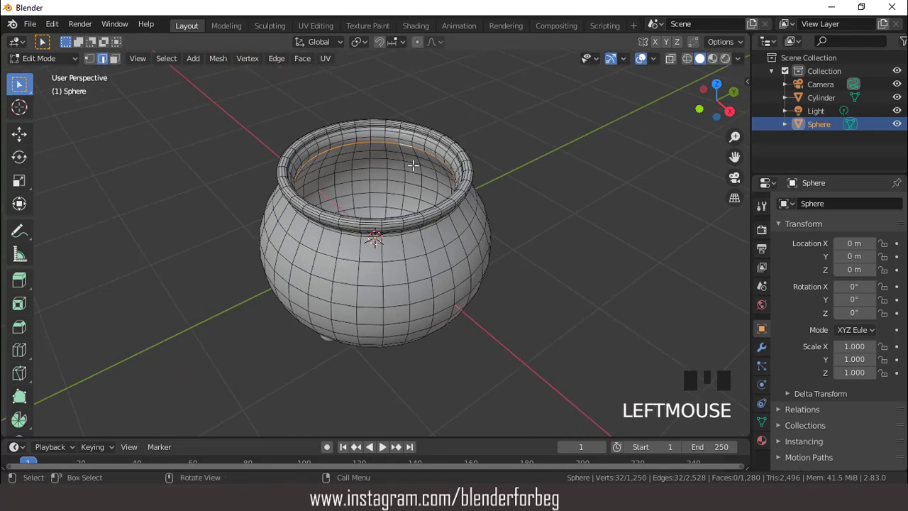
# Duplicate the selected edge loop in place, separate it into its own object, and return to Object Mode.
pyautogui.scroll(-2, 416, 164)
pyautogui.moveTo(417, 164); pyautogui.dragTo(396, 182, button='middle')
pyautogui.scroll(1, 396, 182)
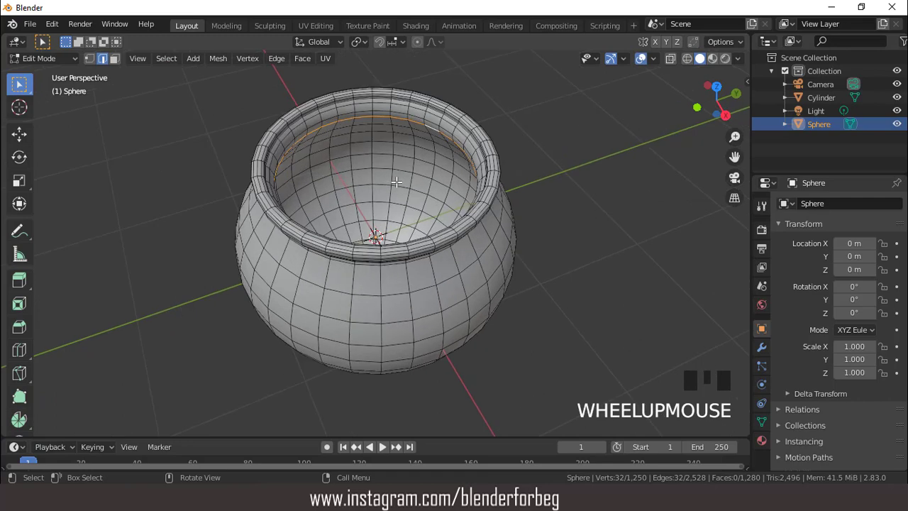
pyautogui.hotkey('shift', 'd')
pyautogui.rightClick(396, 182)
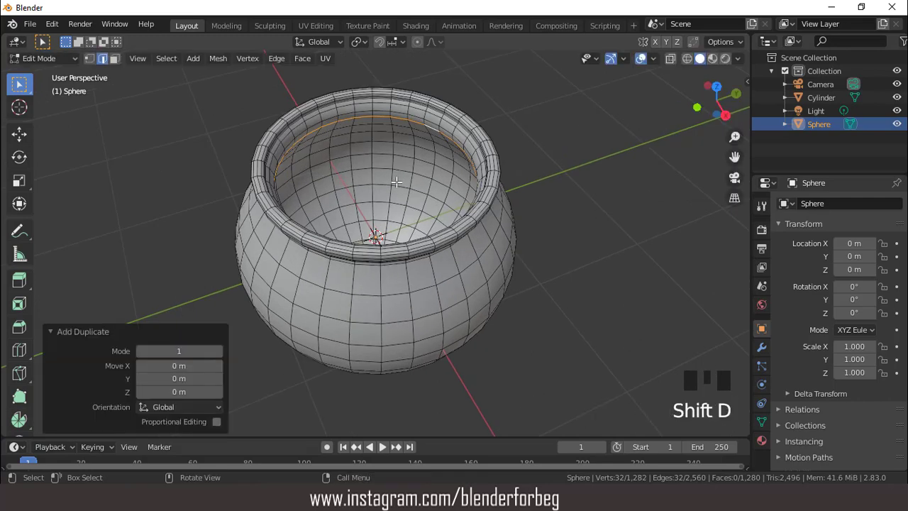
pyautogui.press('p')
pyautogui.click(397, 182)
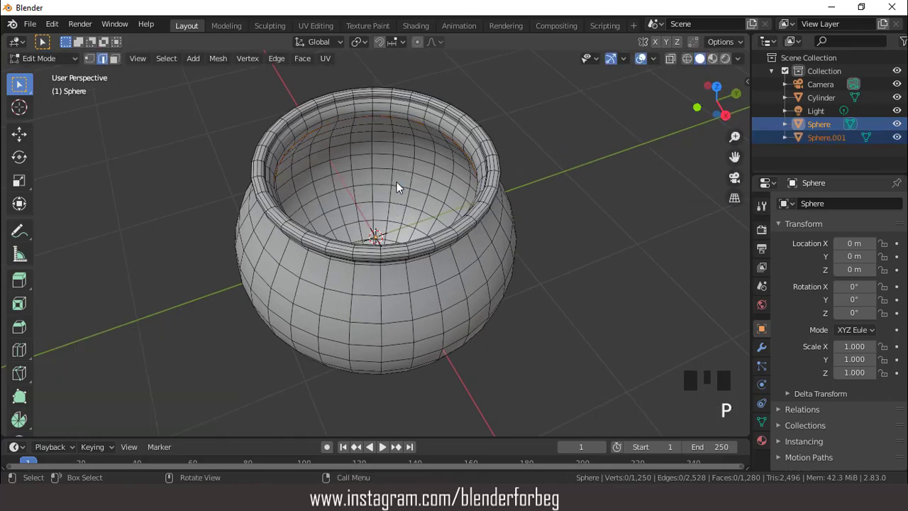
pyautogui.press('Tab')
# Fill the separated edge loop with a single face in Edit Mode, then return to Object Mode.
pyautogui.click(814, 138)
pyautogui.scroll(1, 443, 159)
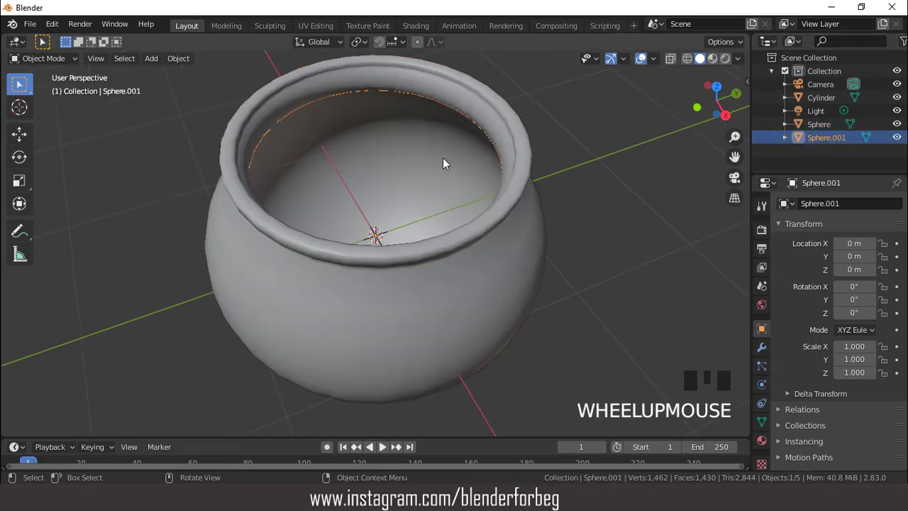
pyautogui.press('Tab')
pyautogui.press('a')
pyautogui.press('f')
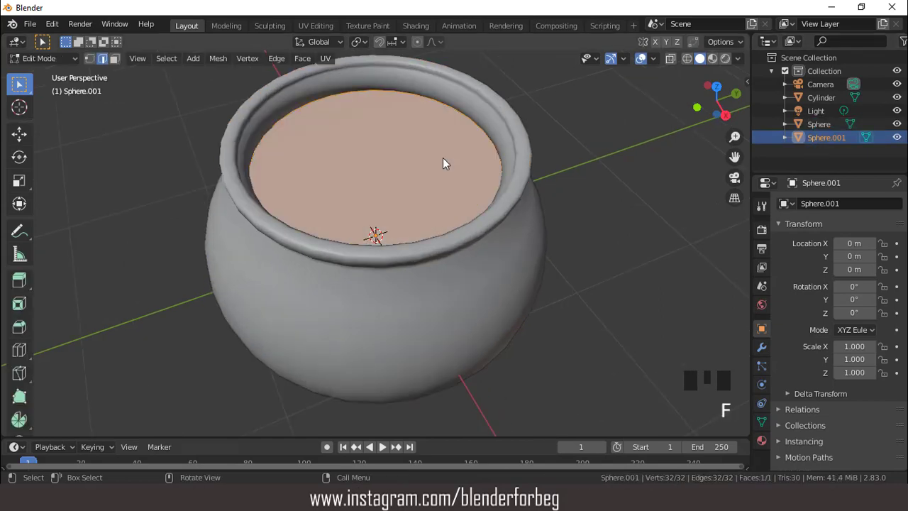
pyautogui.scroll(-3, 443, 163)
pyautogui.moveTo(442, 164); pyautogui.dragTo(470, 180, button='middle')
pyautogui.press('Tab')
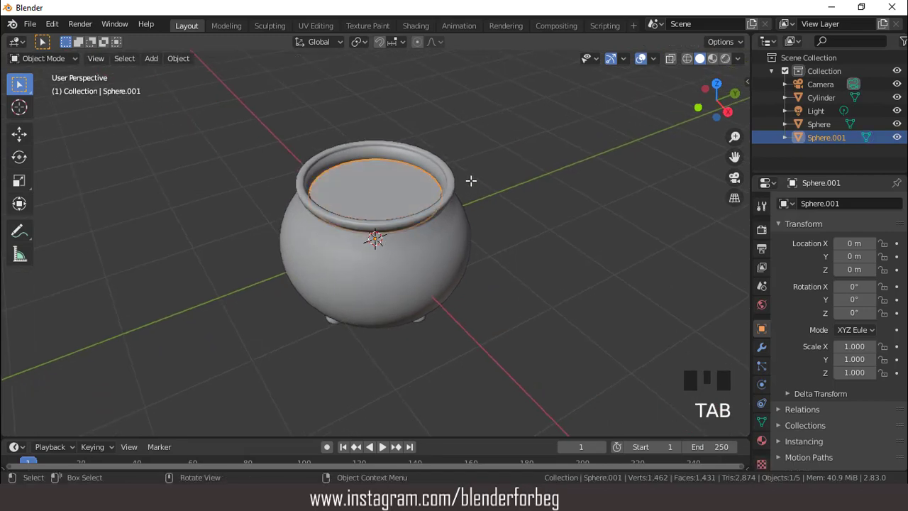
# Switch the viewport to rendered shading and turn off Scene World lighting.
pyautogui.click(725, 59)
pyautogui.click(737, 59)
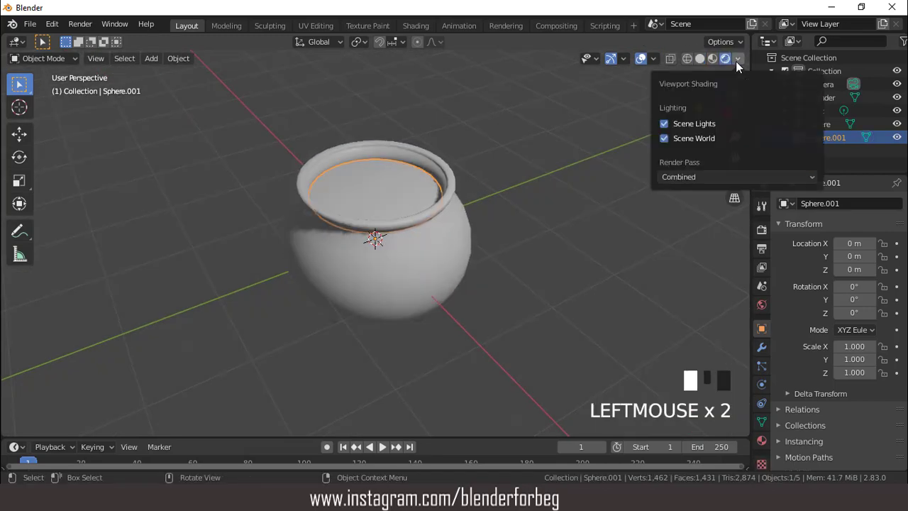
pyautogui.click(665, 138)
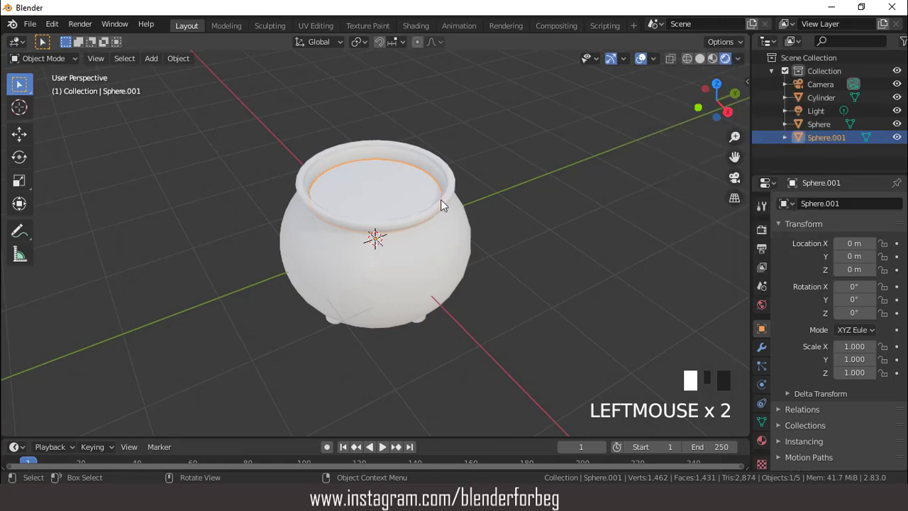
# Enable Ambient Occlusion, Bloom, and Screen Space Reflections with Refraction in the Eevee render settings.
pyautogui.click(762, 230)
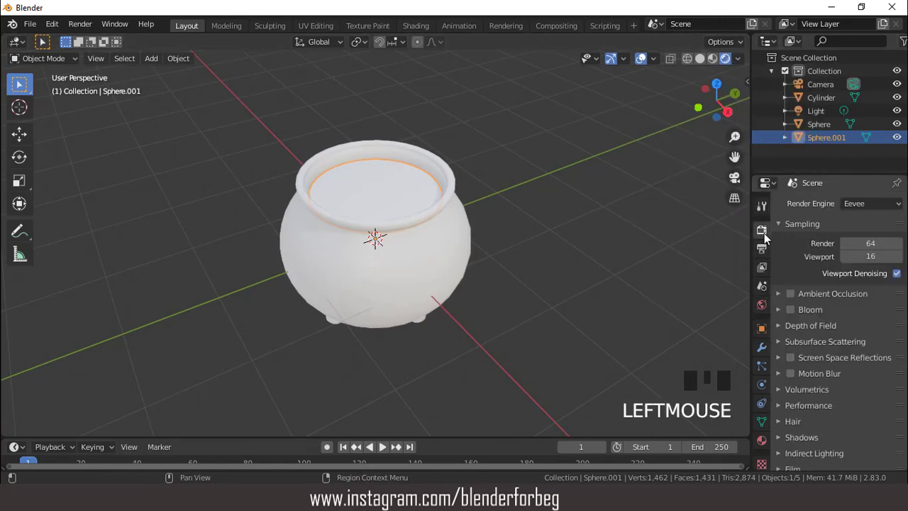
pyautogui.click(790, 293)
pyautogui.click(790, 309)
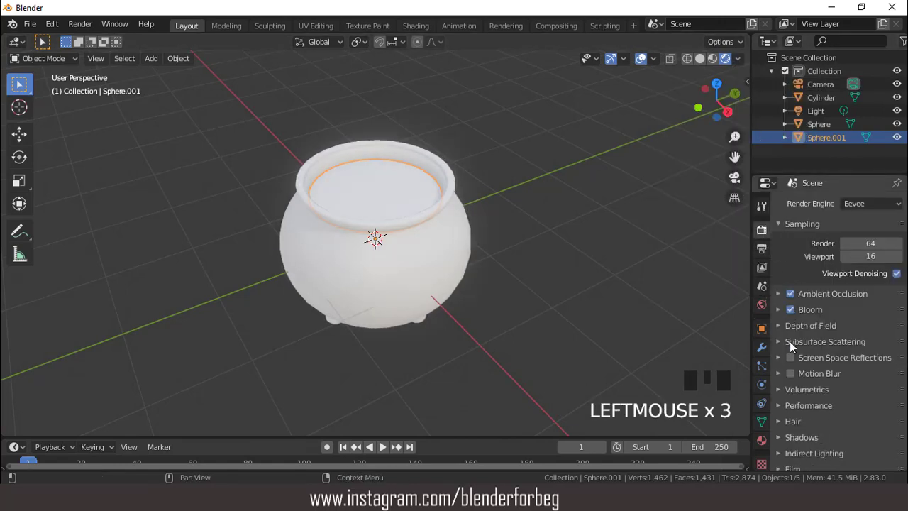
pyautogui.click(790, 358)
pyautogui.click(779, 357)
pyautogui.scroll(-3, 794, 322)
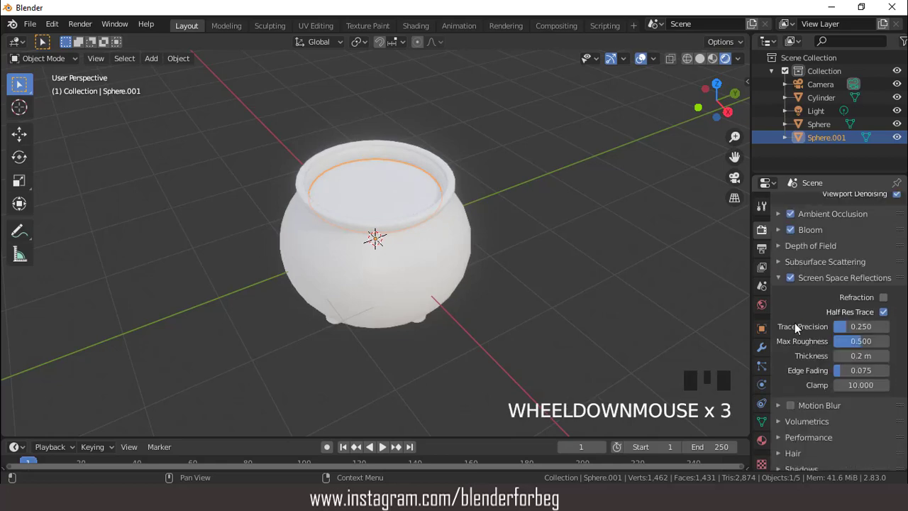
pyautogui.click(883, 297)
# Add a new material to the pot and set its base color to orange with hue 0.067 and saturation 0.949.
pyautogui.scroll(1, 480, 227)
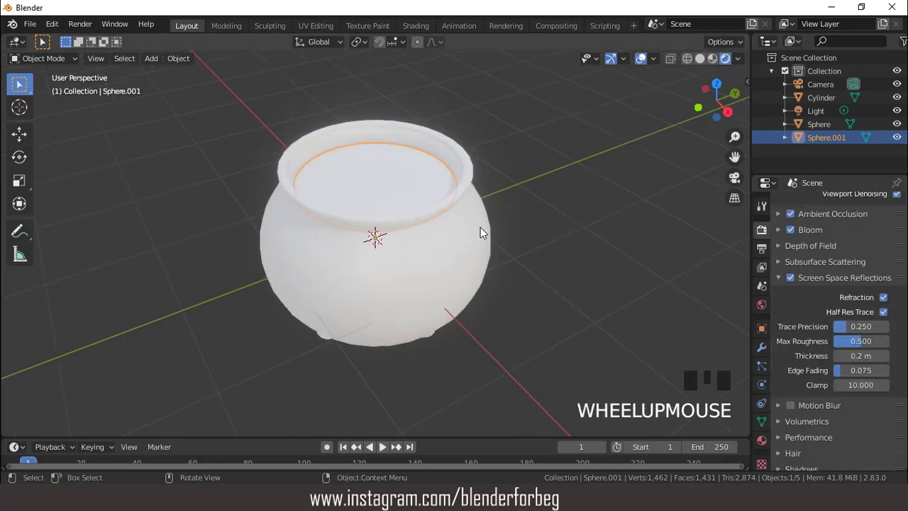
pyautogui.click(474, 232)
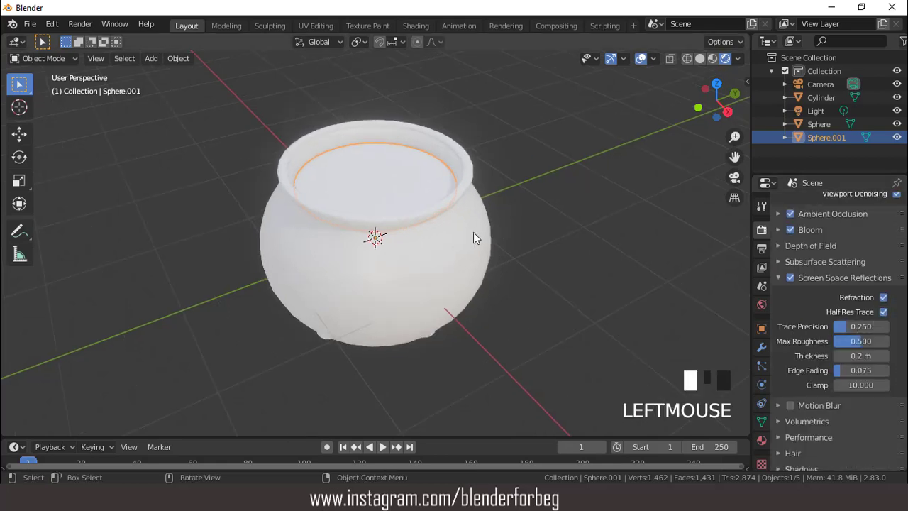
pyautogui.click(761, 440)
pyautogui.click(854, 261)
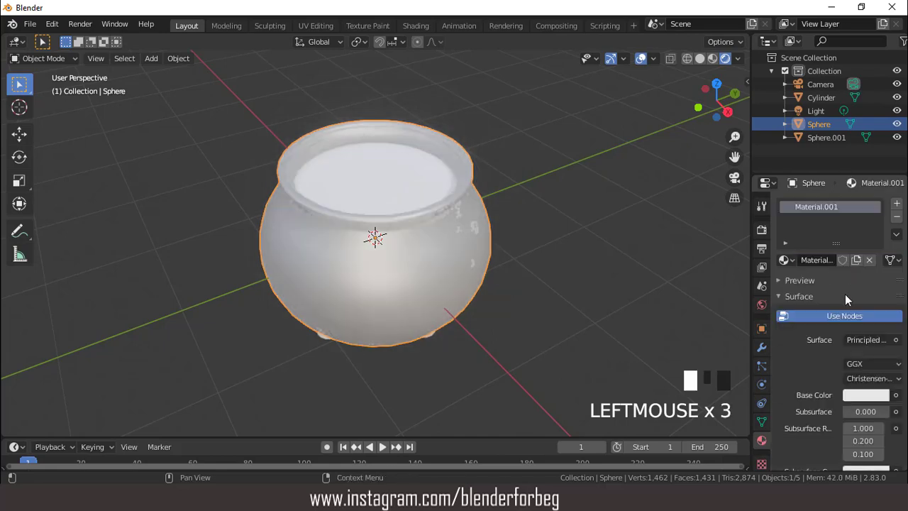
pyautogui.click(863, 394)
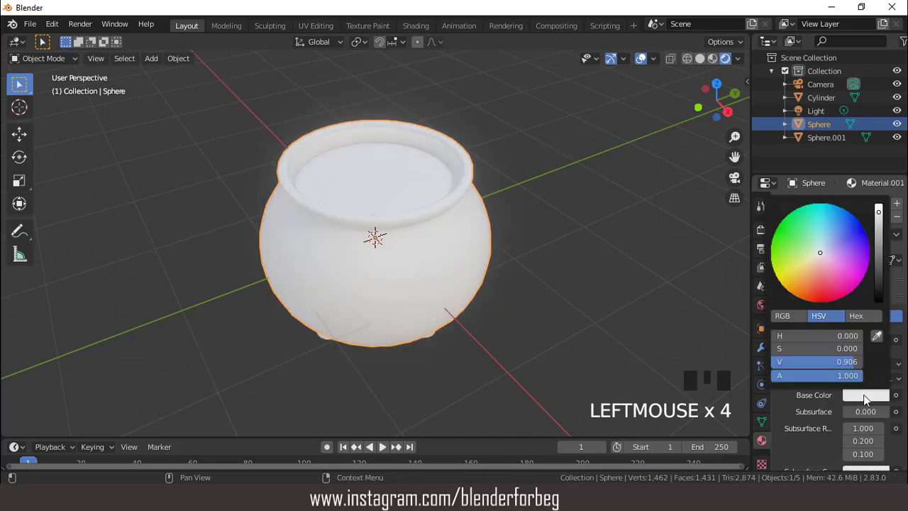
pyautogui.click(805, 291)
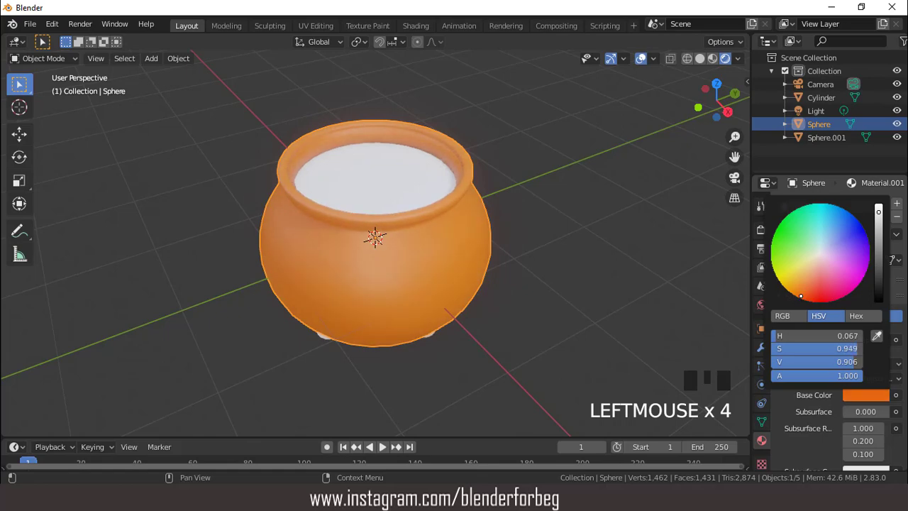
# Darken the pot material's base color to a deep brown with hue 0.081, saturation 1.000 and a value below 0.400.
pyautogui.moveTo(800, 298); pyautogui.dragTo(799, 297)
pyautogui.moveTo(880, 222); pyautogui.dragTo(879, 257)
pyautogui.moveTo(810, 304); pyautogui.dragTo(802, 299)
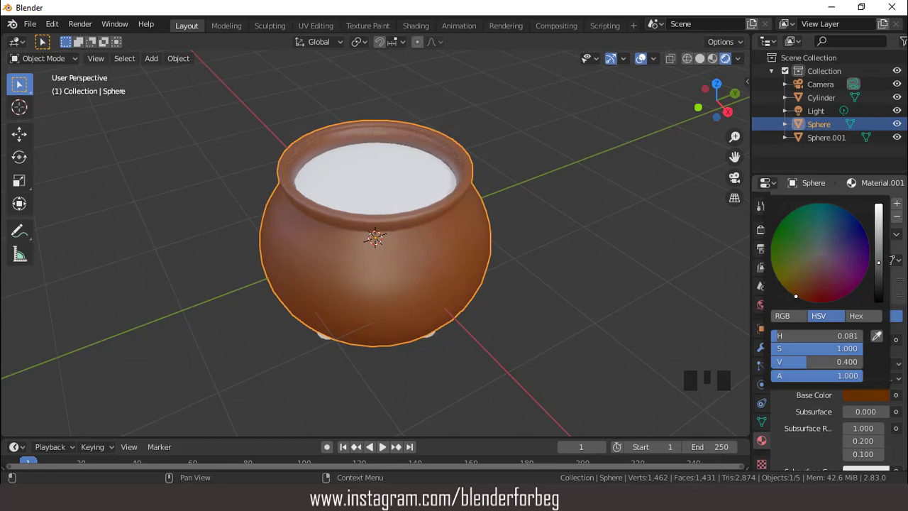
pyautogui.moveTo(879, 262); pyautogui.dragTo(878, 274)
pyautogui.scroll(3, 466, 238)
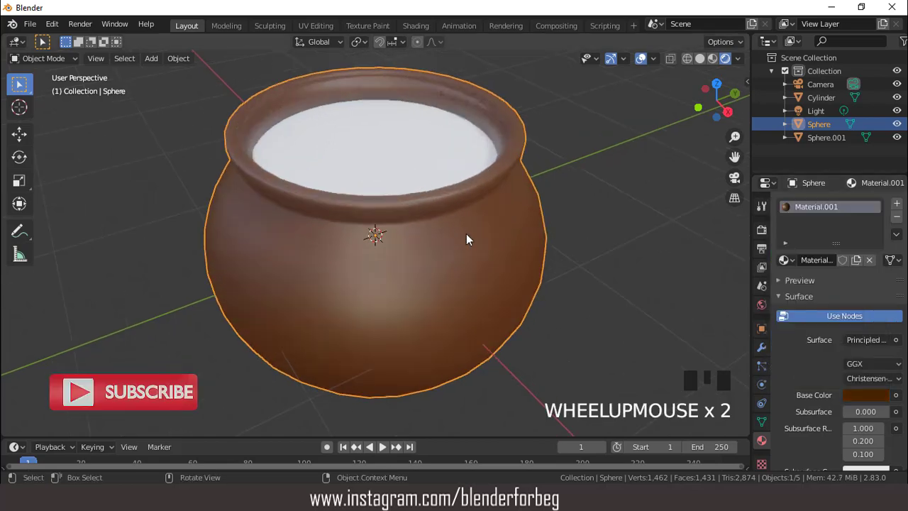
# Link the pot's brown material to the three feet using Make Links with Materials.
pyautogui.scroll(-3, 466, 237)
pyautogui.moveTo(466, 238); pyautogui.dragTo(452, 297, button='middle')
pyautogui.scroll(2, 447, 205)
pyautogui.click(451, 323)
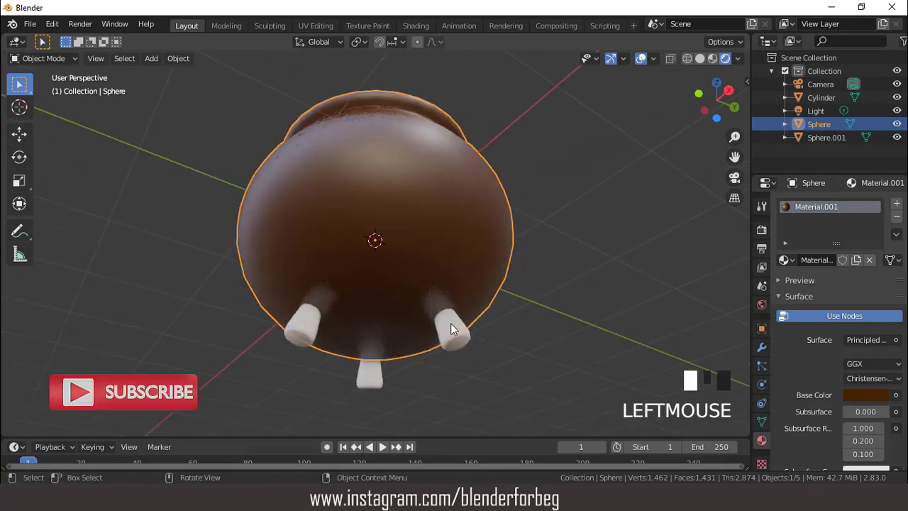
pyautogui.keyDown('shift'); pyautogui.click(456, 244); pyautogui.keyUp('shift')
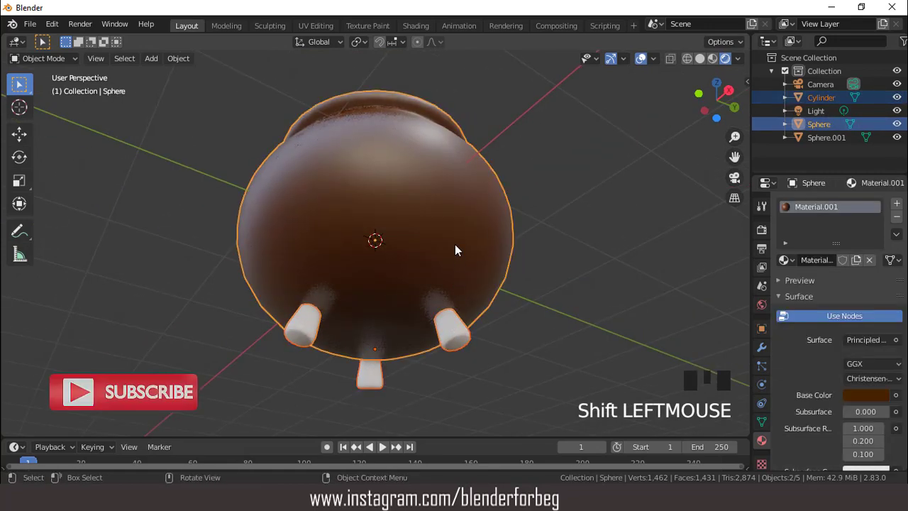
pyautogui.hotkey('ctrl', 'l')
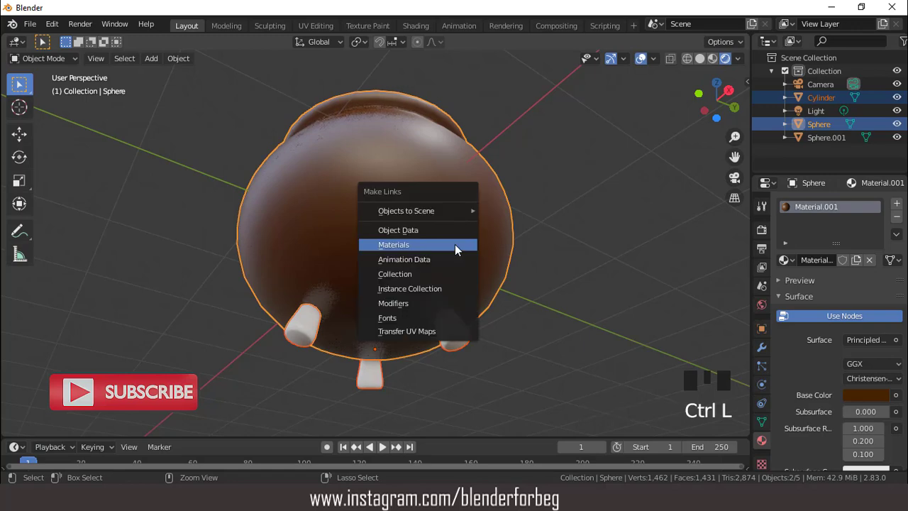
pyautogui.click(455, 245)
# Add a new material to the filled inner surface and change its surface shader to Emission.
pyautogui.moveTo(464, 196); pyautogui.dragTo(463, 370, button='middle')
pyautogui.click(407, 191)
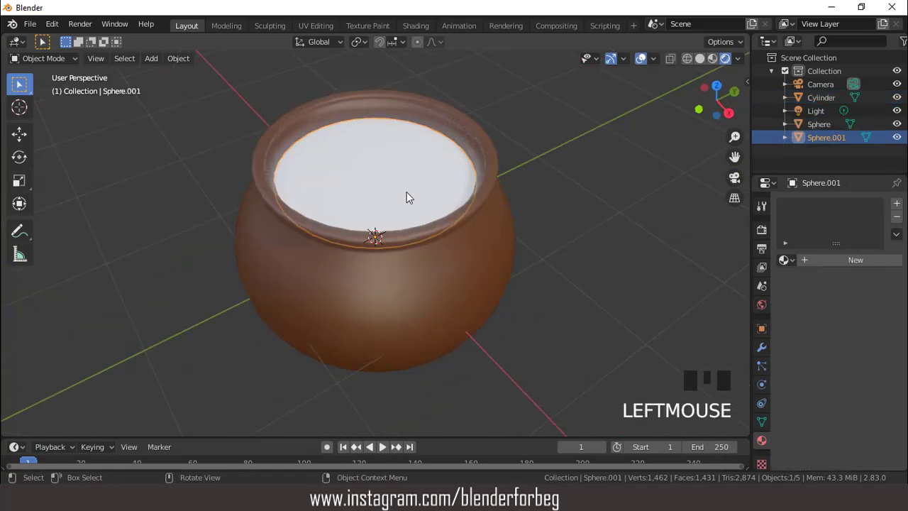
pyautogui.scroll(-1, 406, 188)
pyautogui.click(846, 257)
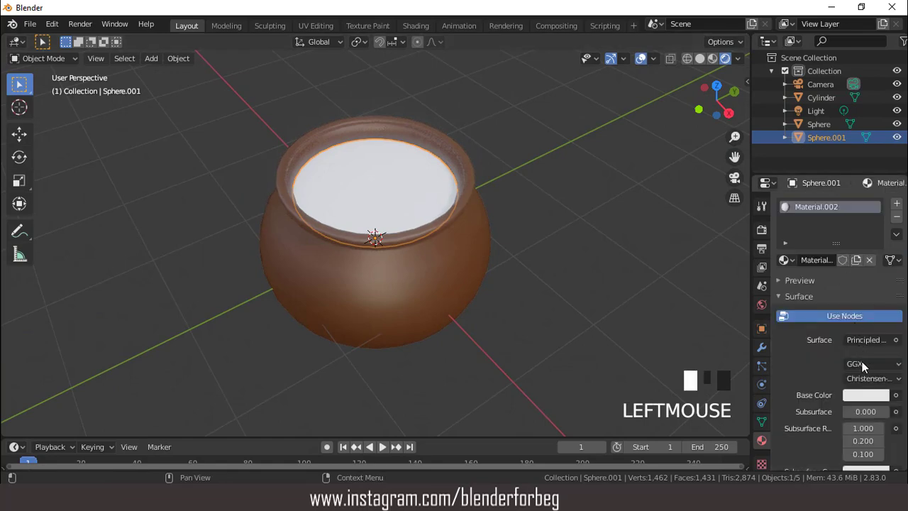
pyautogui.click(865, 394)
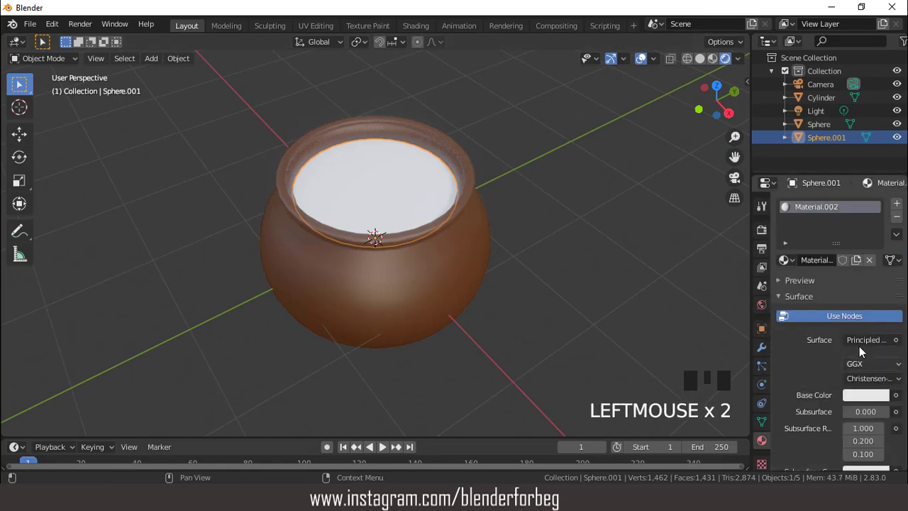
pyautogui.click(860, 341)
pyautogui.click(738, 76)
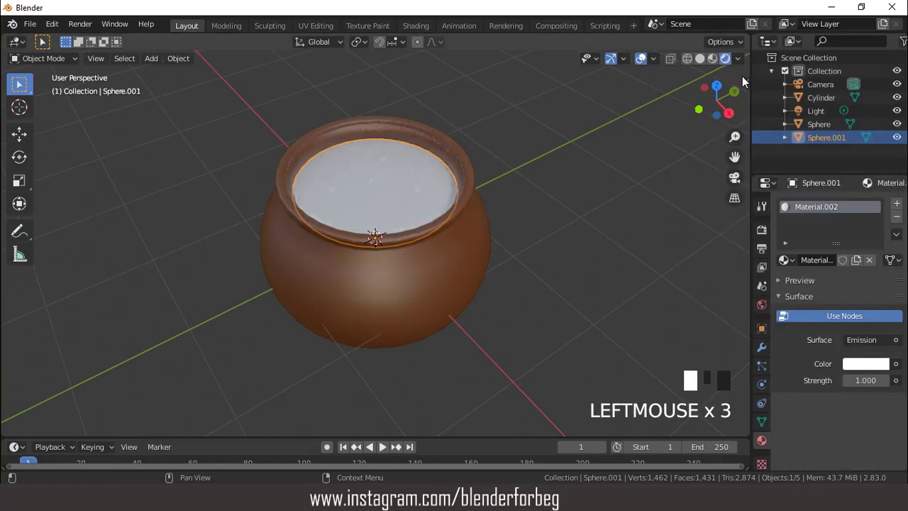
# Try an emission strength of 3 on the inner surface's material and settle on 2.
pyautogui.click(866, 380)
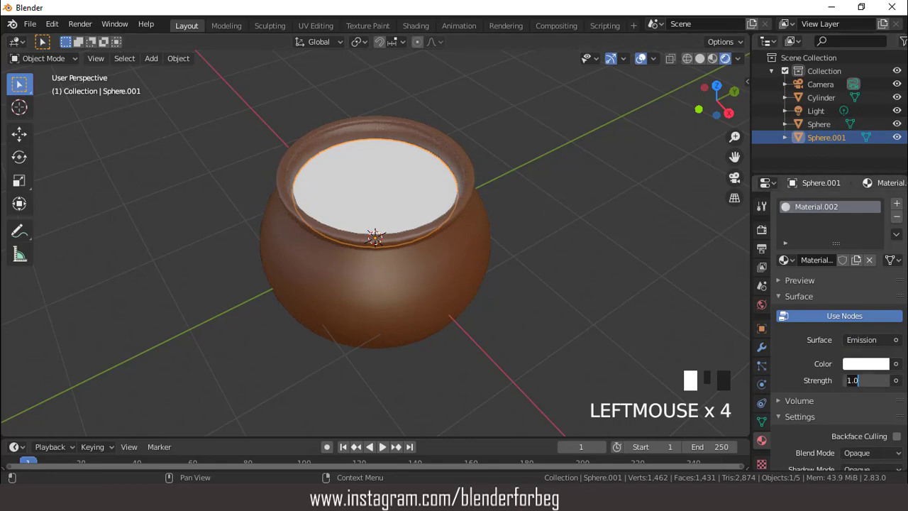
pyautogui.write('3')
pyautogui.press('Return')
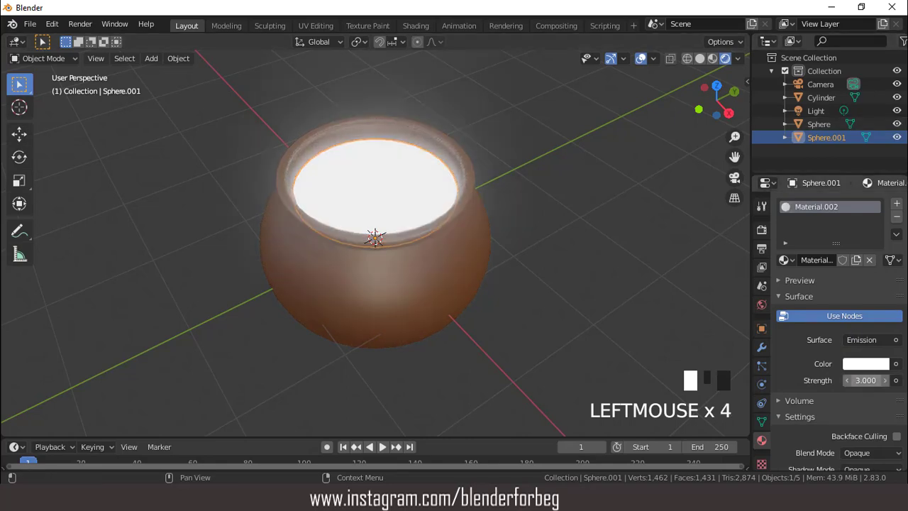
pyautogui.click(865, 380)
pyautogui.write('2')
pyautogui.press('Return')
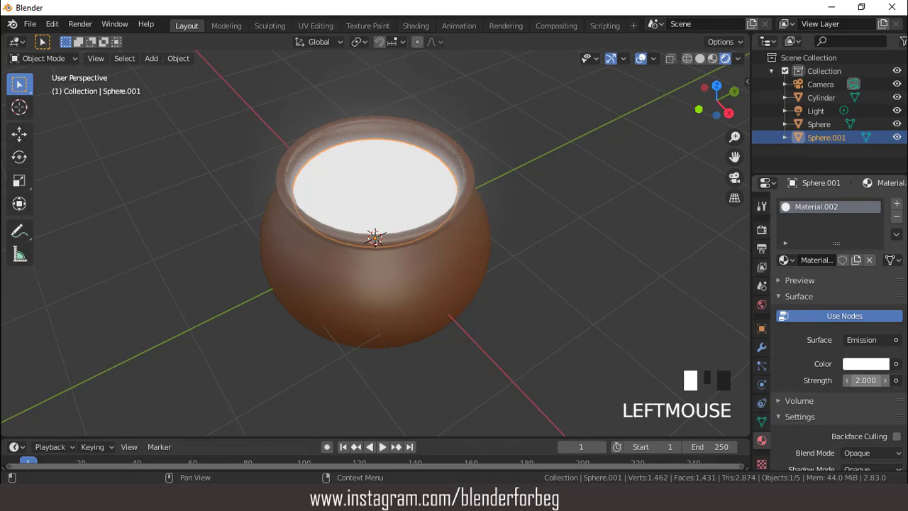
# Set the inner surface's emission color to lime green with hue 0.234, saturation 0.911 and value 0.760.
pyautogui.click(865, 364)
pyautogui.click(790, 222)
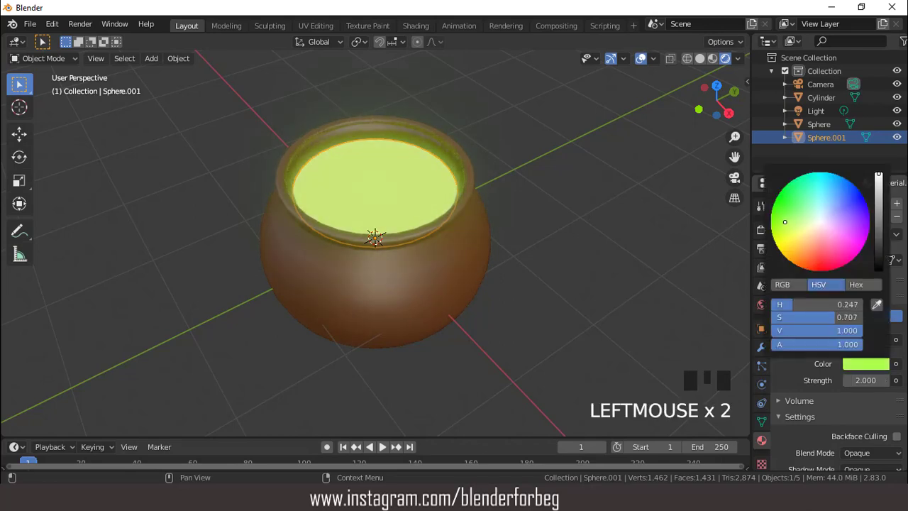
pyautogui.moveTo(777, 230); pyautogui.dragTo(840, 206)
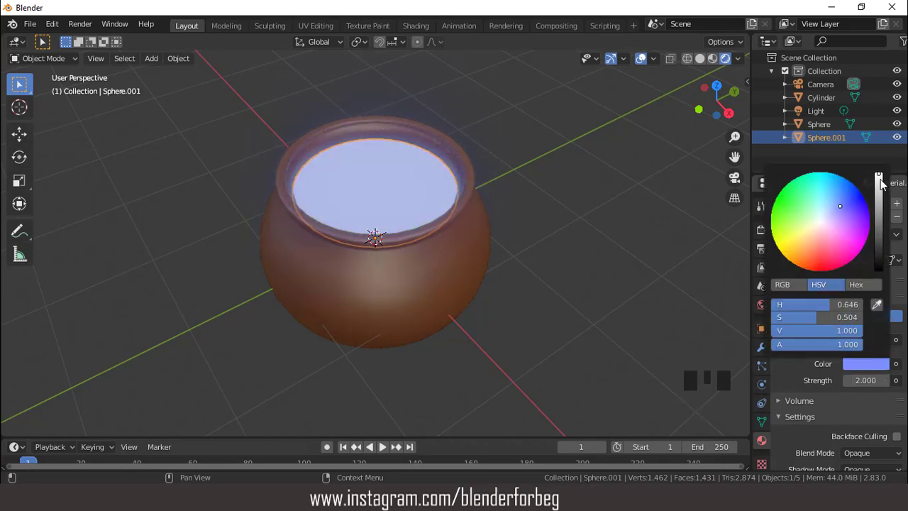
pyautogui.moveTo(880, 180); pyautogui.dragTo(879, 191)
pyautogui.moveTo(792, 224); pyautogui.dragTo(781, 222)
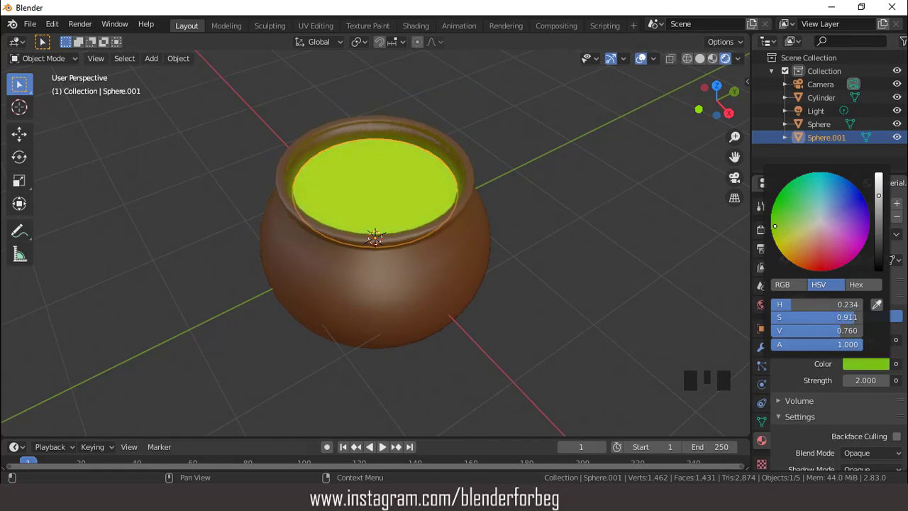
# Hide the viewport overlays and enable Screen Space Refraction in the pot material's settings.
pyautogui.click(641, 58)
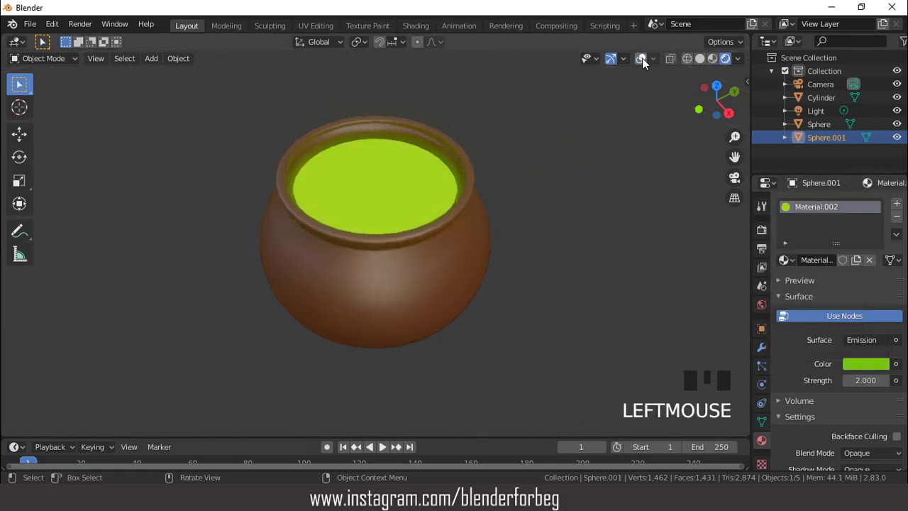
pyautogui.click(462, 233)
pyautogui.scroll(-13, 846, 330)
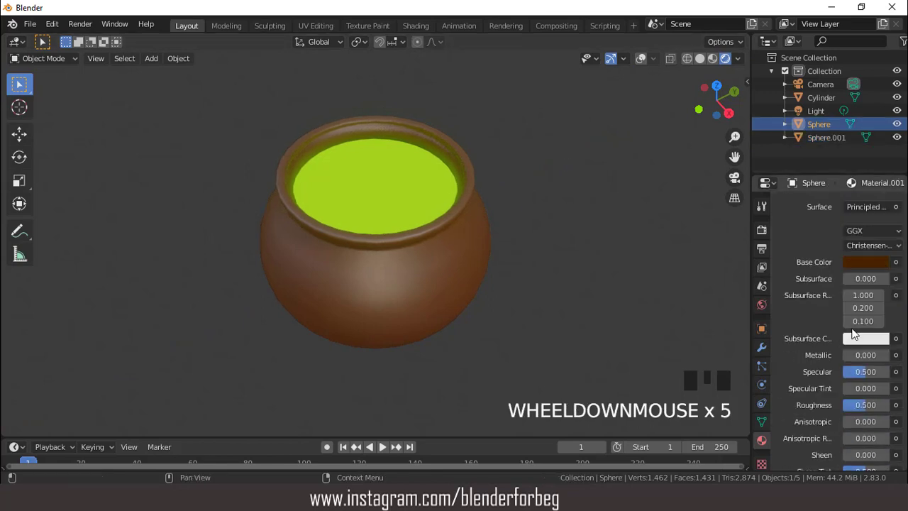
pyautogui.scroll(-3, 844, 328)
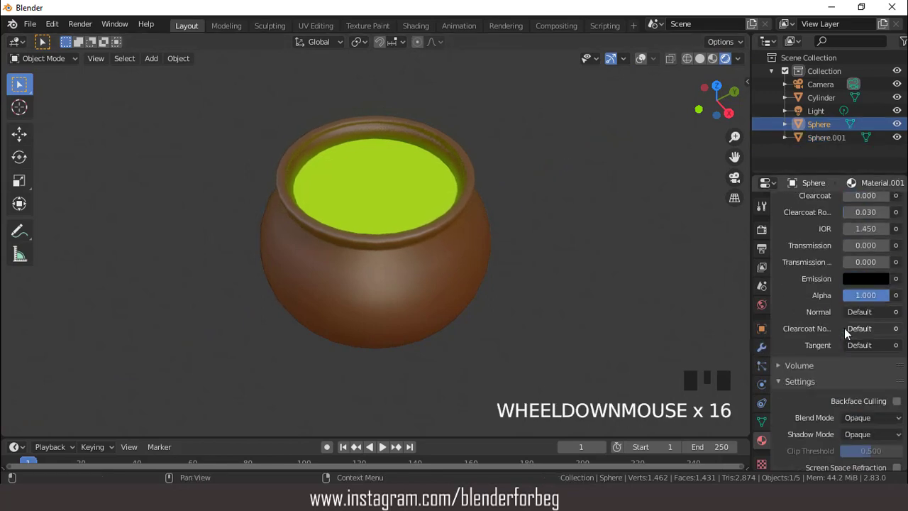
pyautogui.scroll(-3, 845, 333)
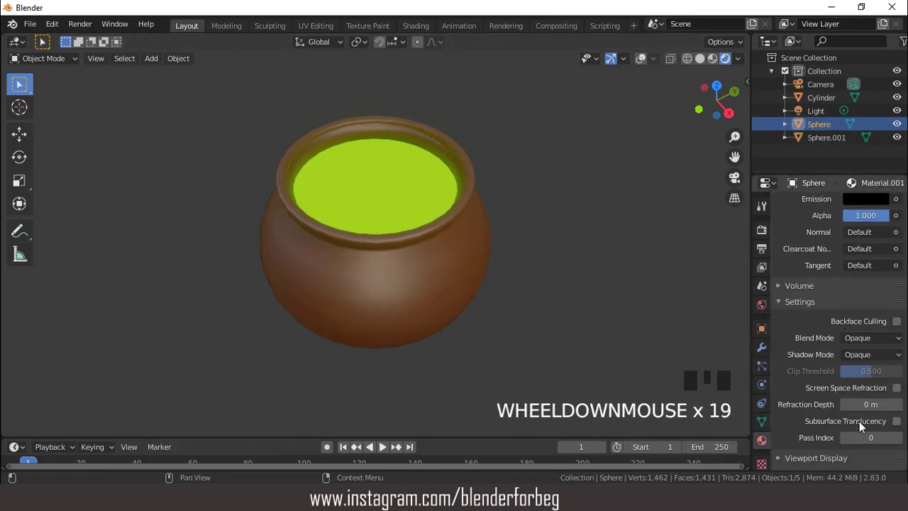
pyautogui.click(896, 388)
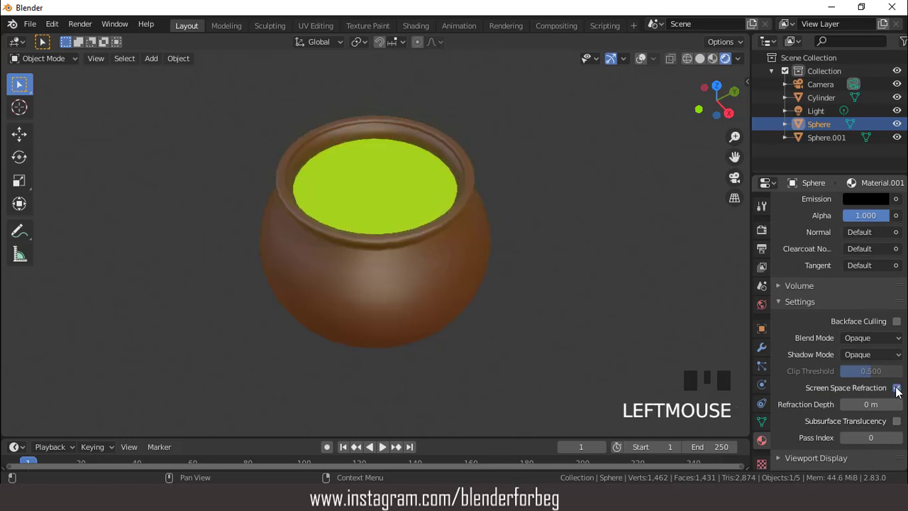
pyautogui.scroll(2, 469, 259)
pyautogui.scroll(-4, 478, 275)
pyautogui.moveTo(477, 274); pyautogui.dragTo(424, 298, button='middle')
pyautogui.scroll(1, 460, 227)
pyautogui.scroll(-2, 460, 226)
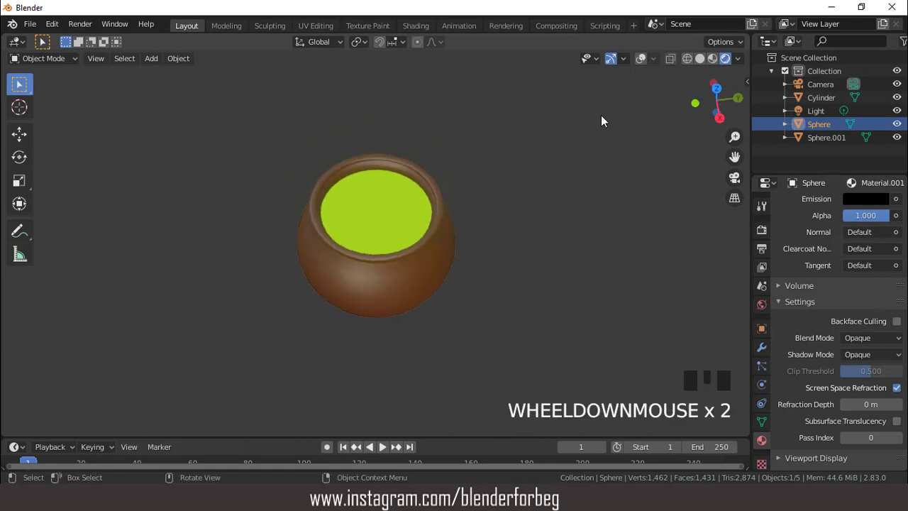
# Look through the camera with overlays shown again and set its focal length to 65 mm.
pyautogui.click(642, 58)
pyautogui.scroll(1, 497, 151)
pyautogui.press('KP_0')
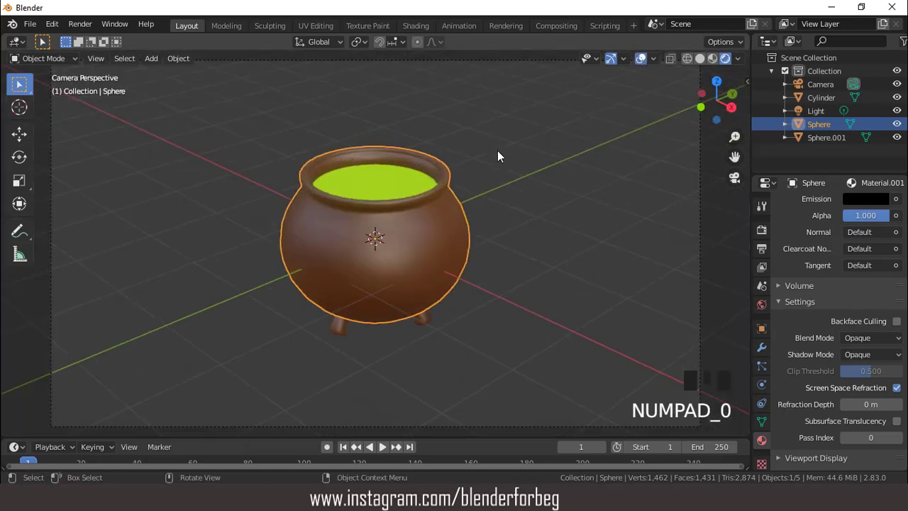
pyautogui.scroll(-4, 497, 150)
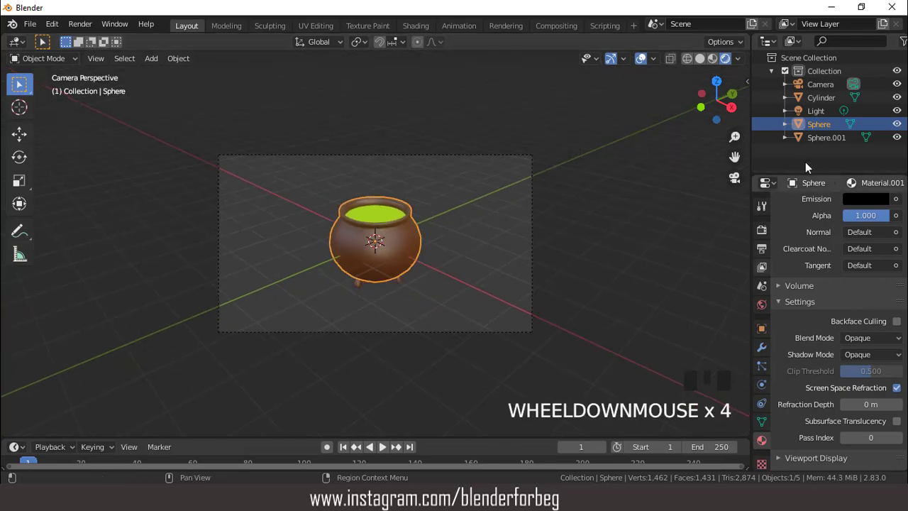
pyautogui.click(819, 84)
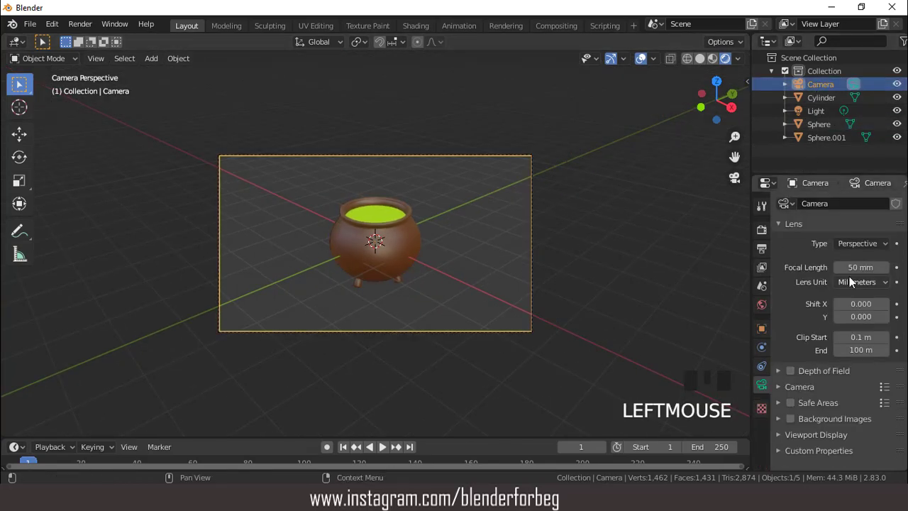
pyautogui.moveTo(860, 267); pyautogui.dragTo(874, 267)
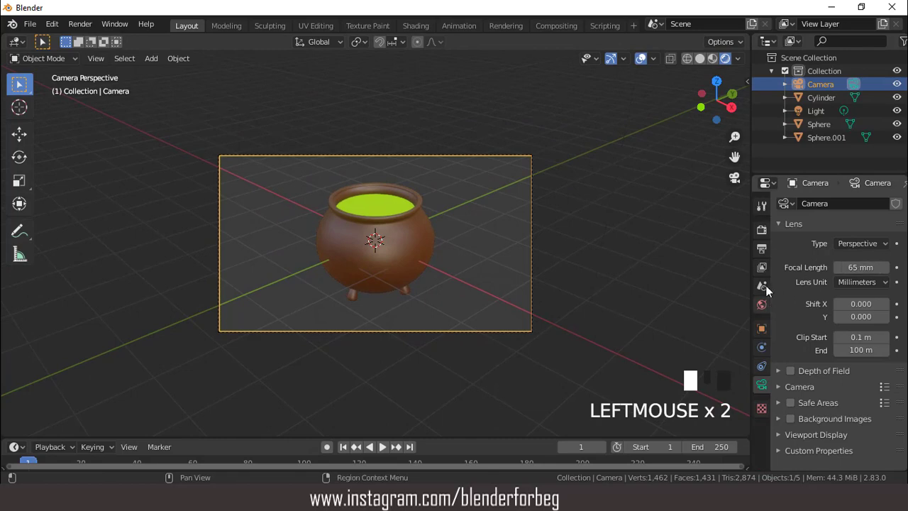
# Enable a transparent film background in the Eevee render settings.
pyautogui.click(761, 229)
pyautogui.scroll(-4, 811, 321)
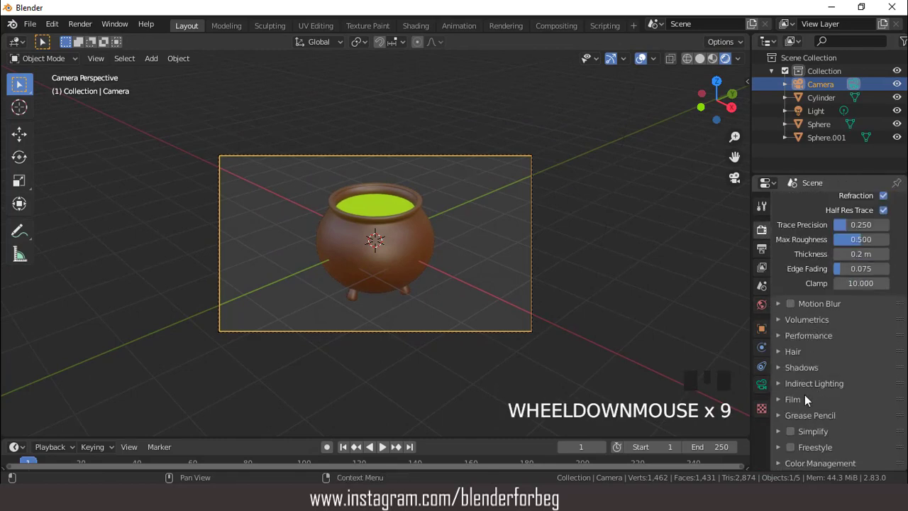
pyautogui.click(784, 399)
pyautogui.click(883, 433)
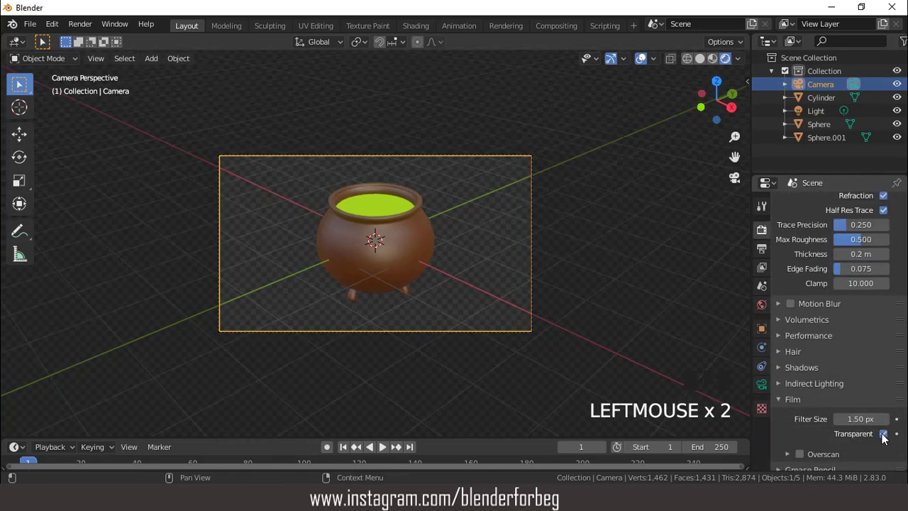
# Hide the overlays and change the rendered viewport's HDRI lighting to the first available environment.
pyautogui.click(639, 58)
pyautogui.scroll(3, 495, 161)
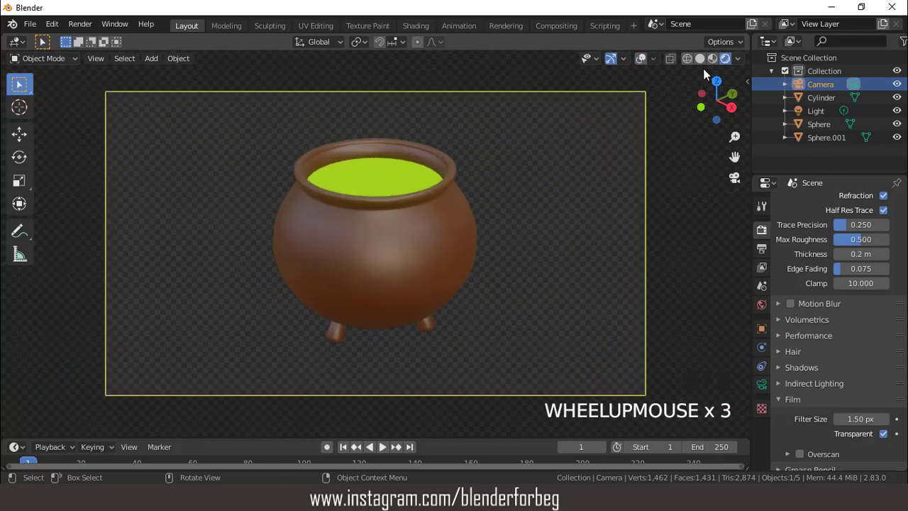
pyautogui.click(737, 58)
pyautogui.click(734, 178)
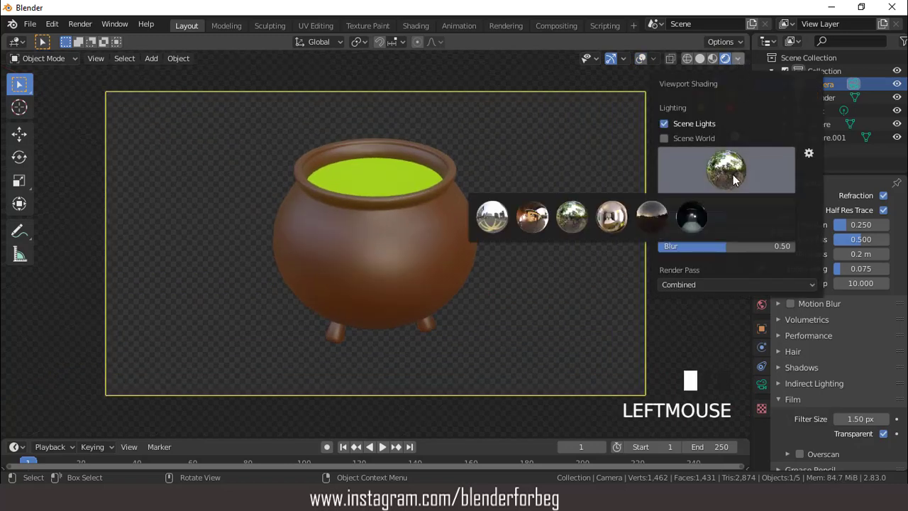
pyautogui.click(764, 217)
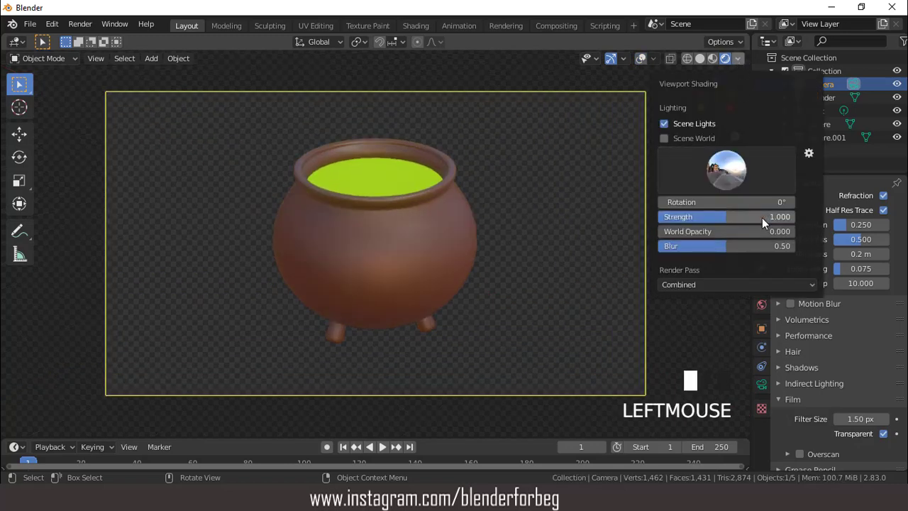
pyautogui.click(728, 178)
pyautogui.click(497, 215)
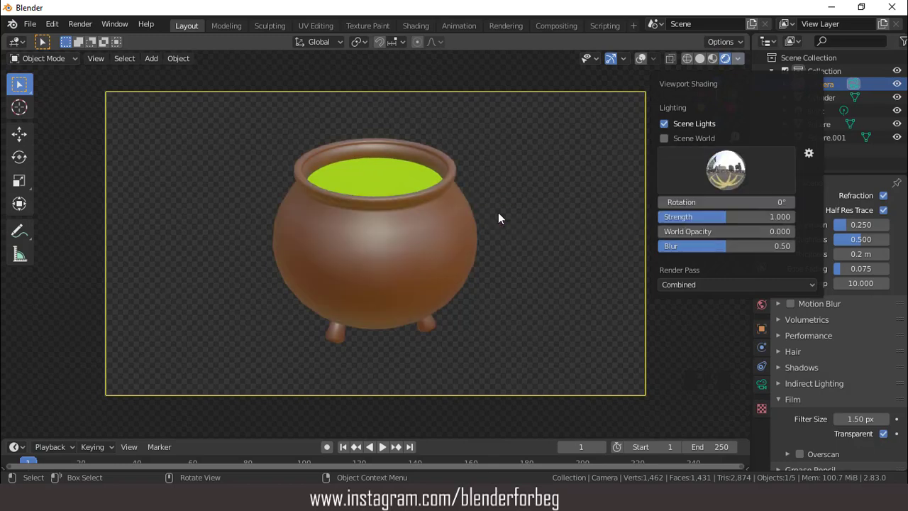